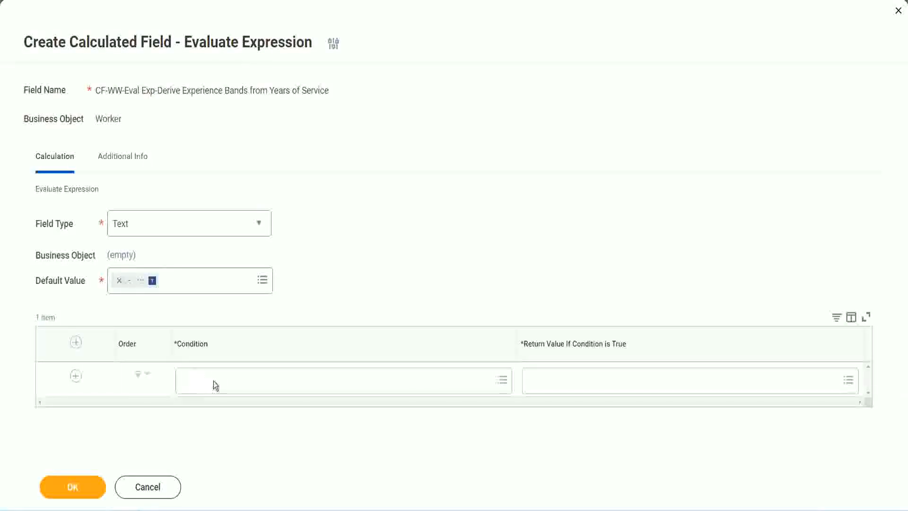
- Switch to the Notepad++ notes and copy the Field 1 name, CF-WW-TF-Length of Service between 0 and 7 years
click(215, 385)
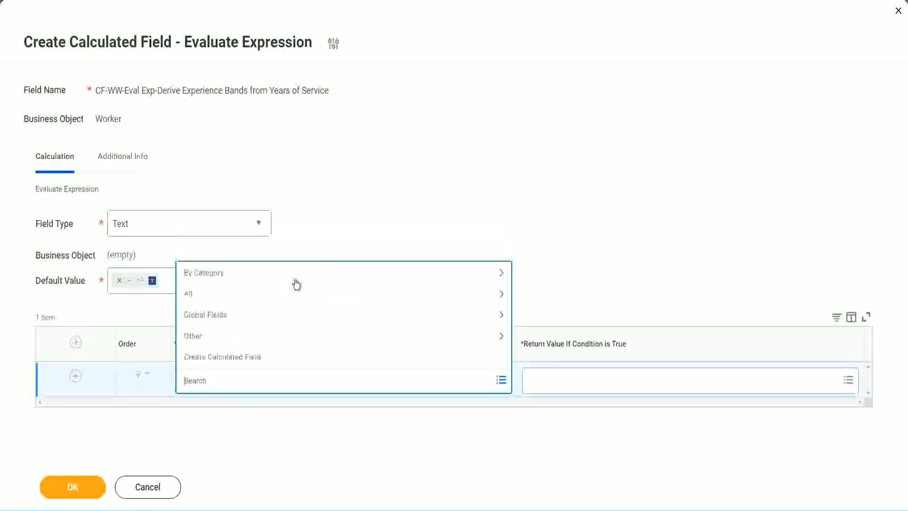
click(348, 215)
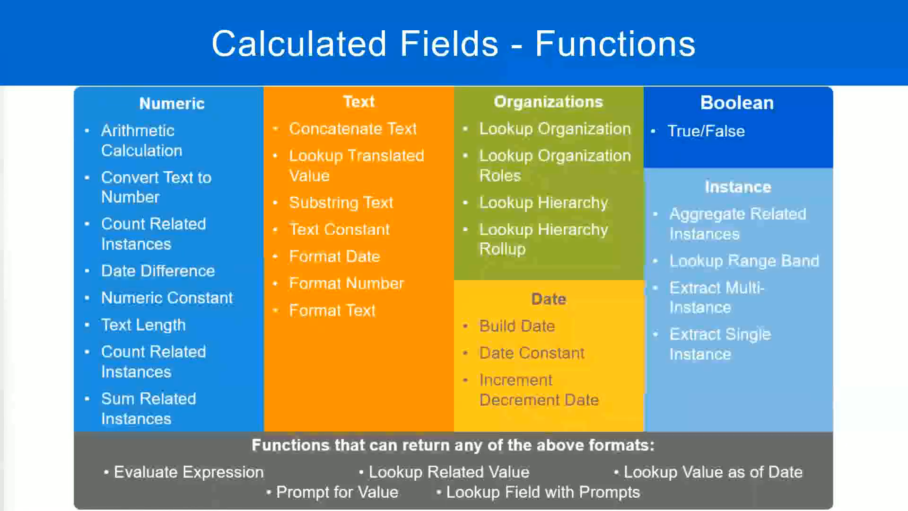
key(alt+Tab)
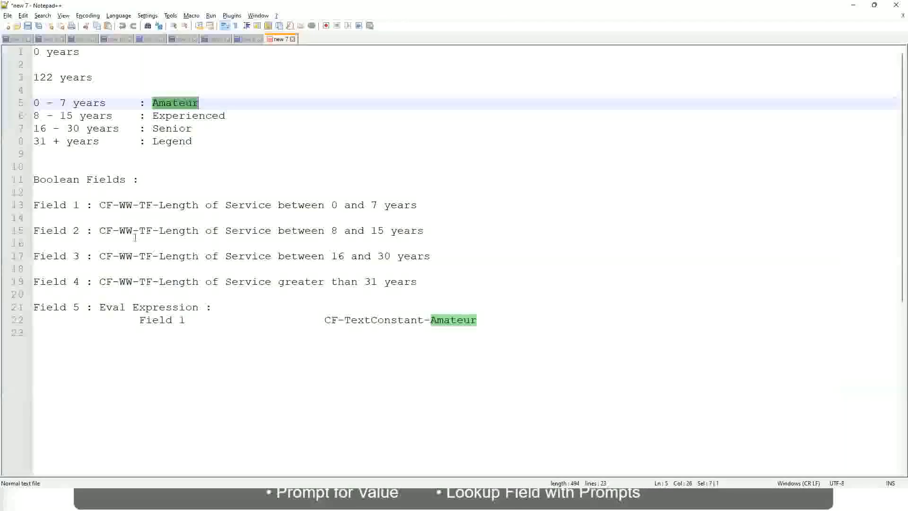
double_click(105, 205)
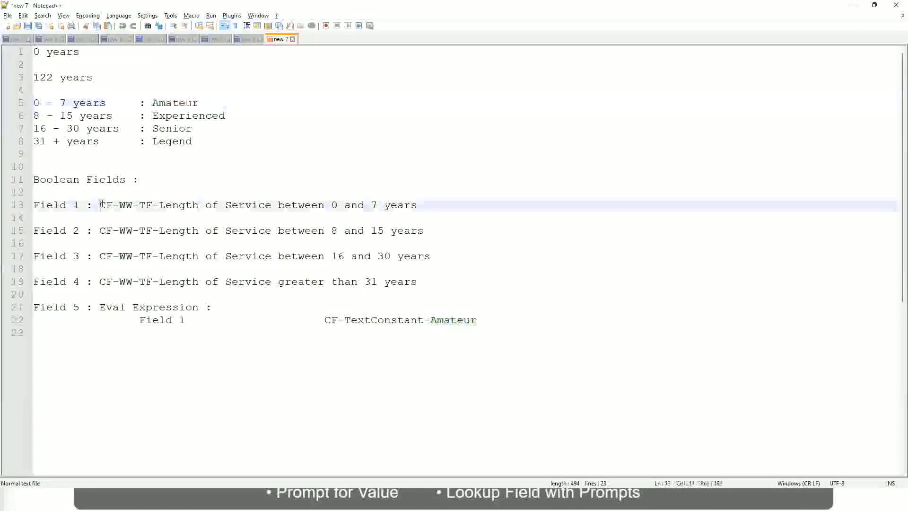
drag(156, 207, 418, 209)
key(ctrl+c)
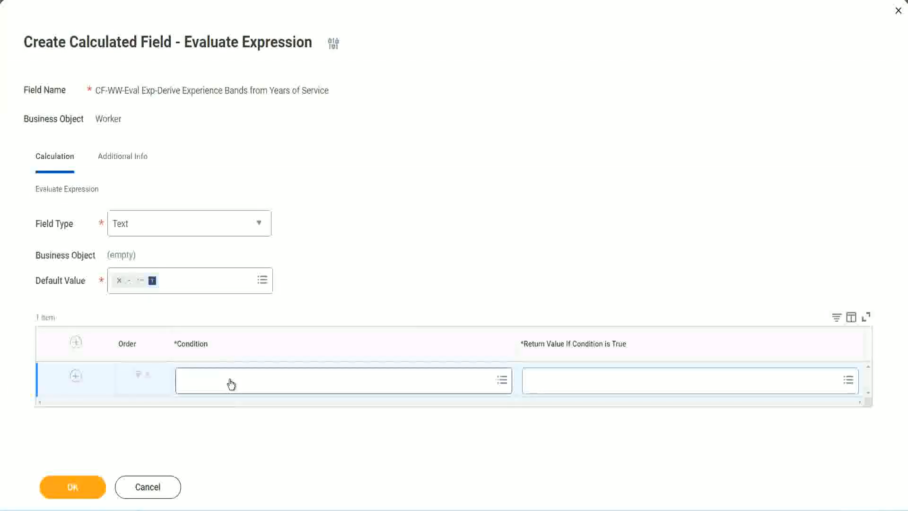
- Back in Workday, set the first row's condition to CF-WW-TF-Length of Service between 0 and 7 years
click(231, 383)
key(ctrl+v)
key(Return)
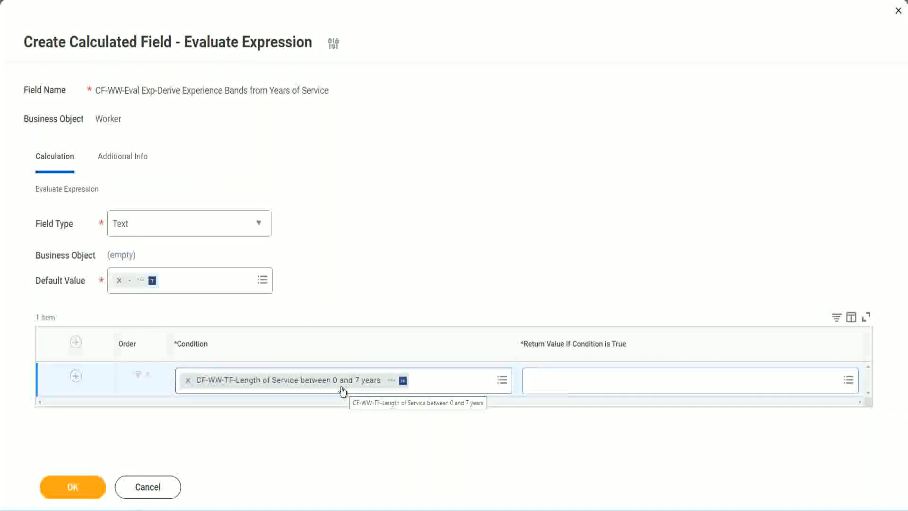
click(591, 387)
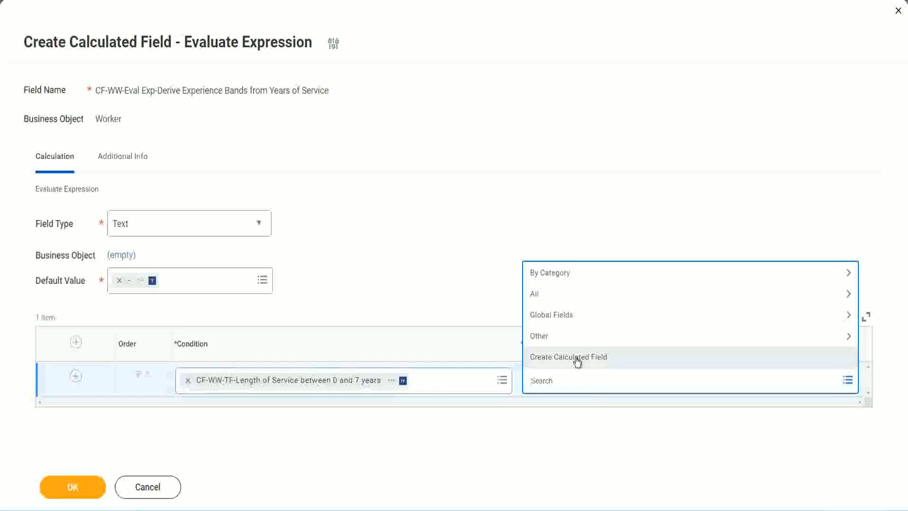
click(527, 236)
click(547, 383)
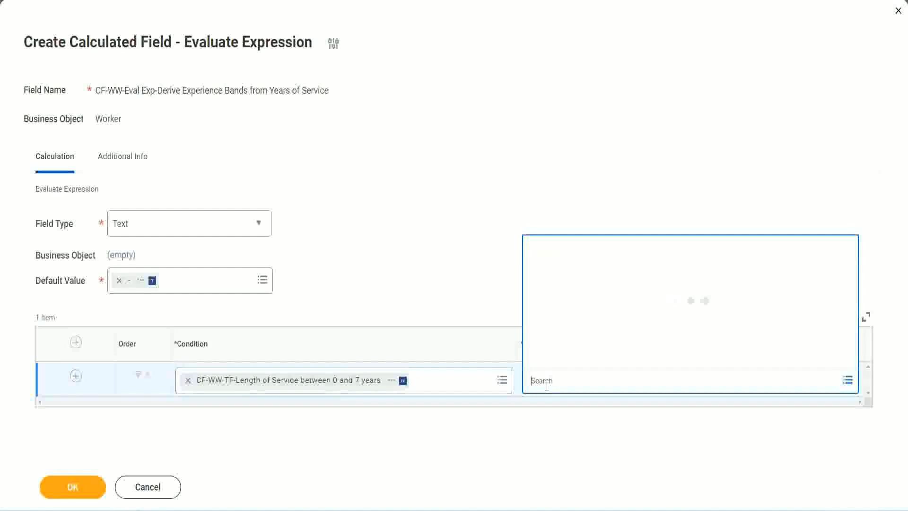
text(Amaterue)
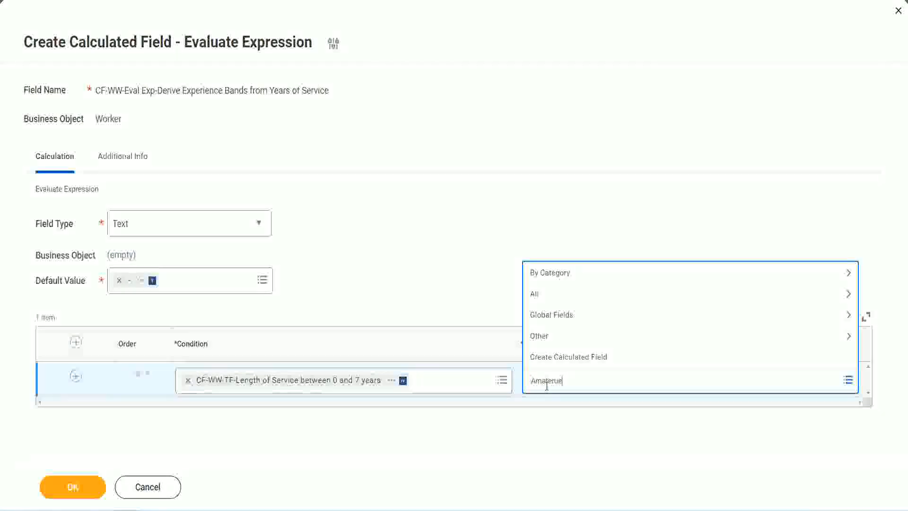
click(458, 274)
click(572, 389)
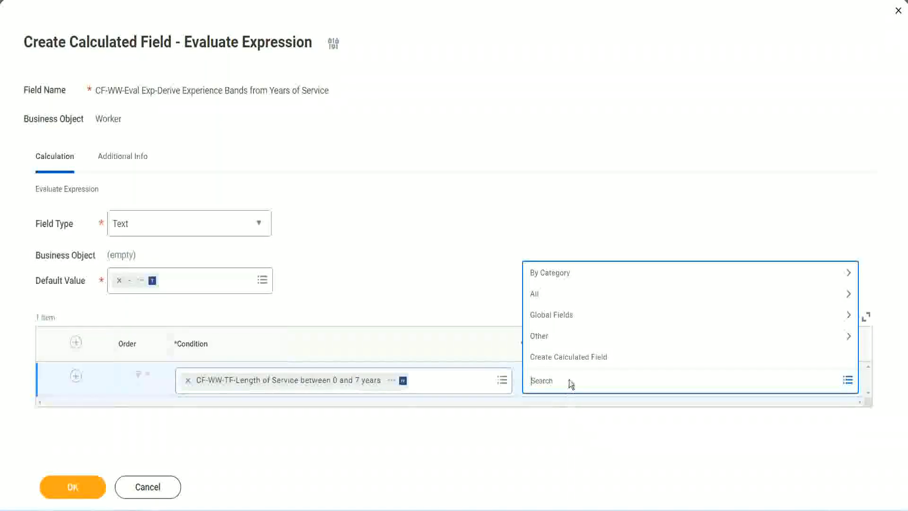
click(458, 275)
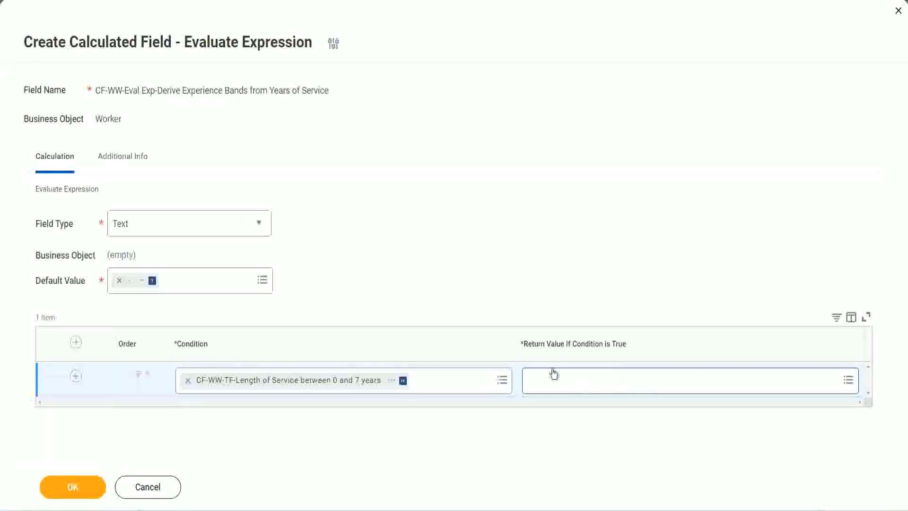
- Start a new calculated field for the first row's return value and name it CF-WW-TC-Amateur
click(589, 380)
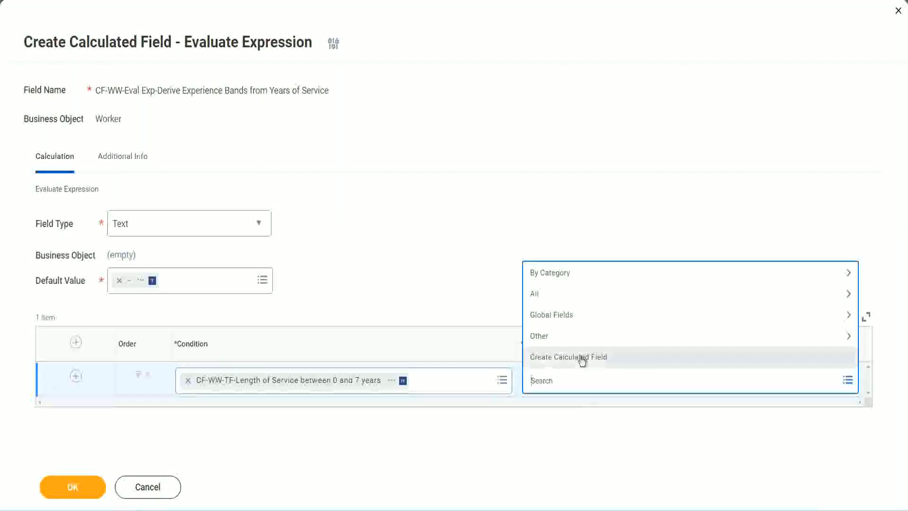
click(582, 358)
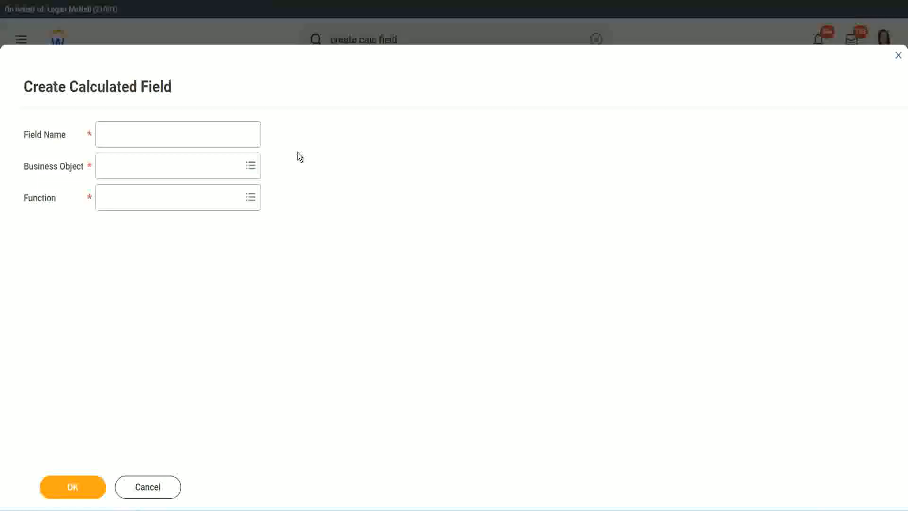
click(111, 136)
text(CF-)
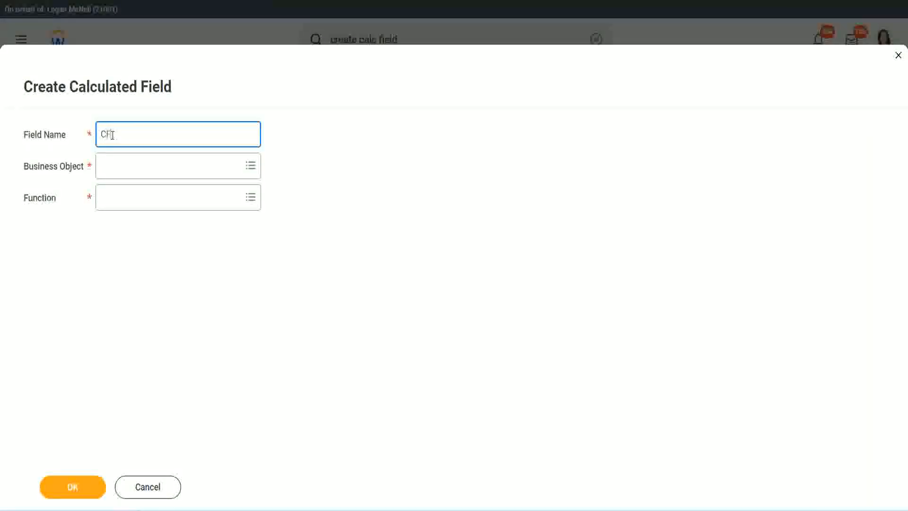
text(TC-Amateur)
click(113, 134)
text(WW-)
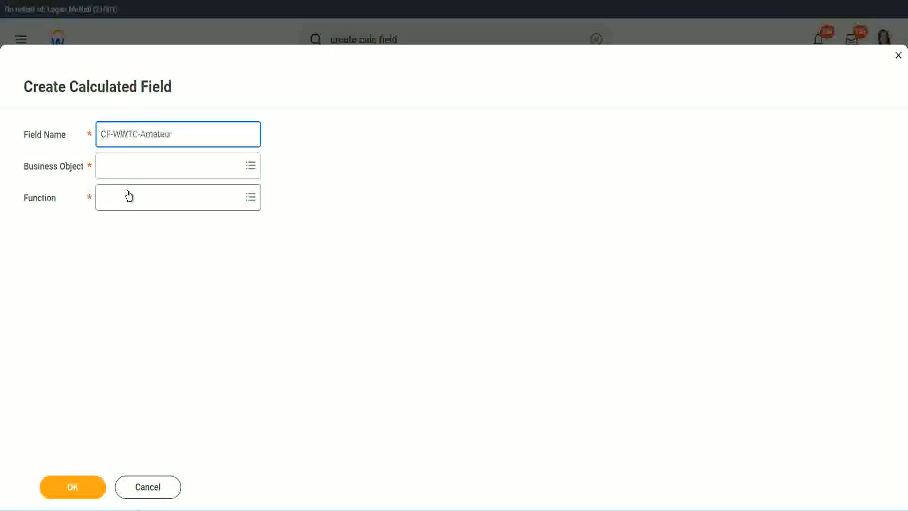
- Set the new calculated field's business object to Global
click(127, 166)
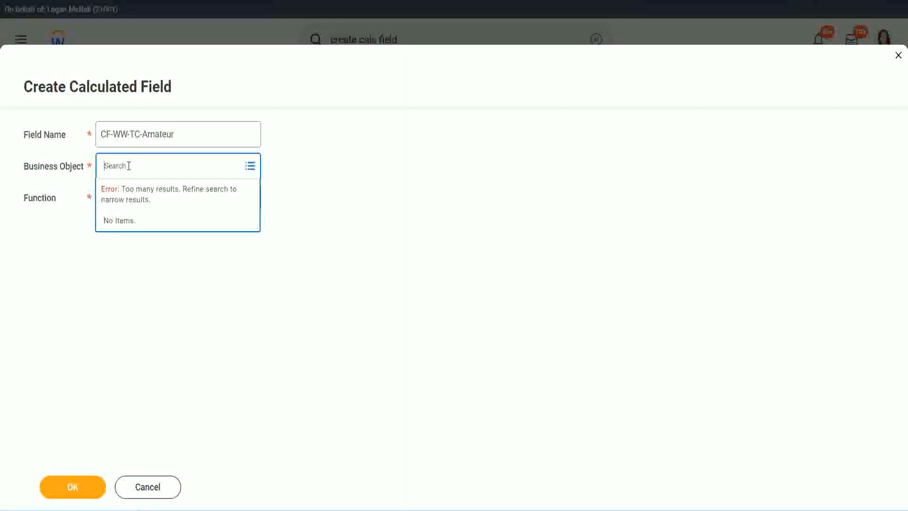
text(worker)
key(BackSpace)
key(BackSpace)
text(global)
key(Return)
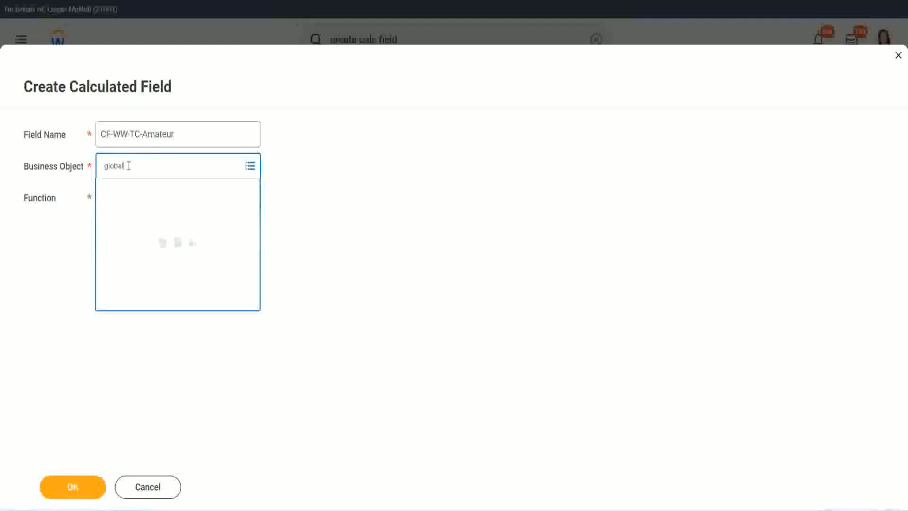
click(143, 225)
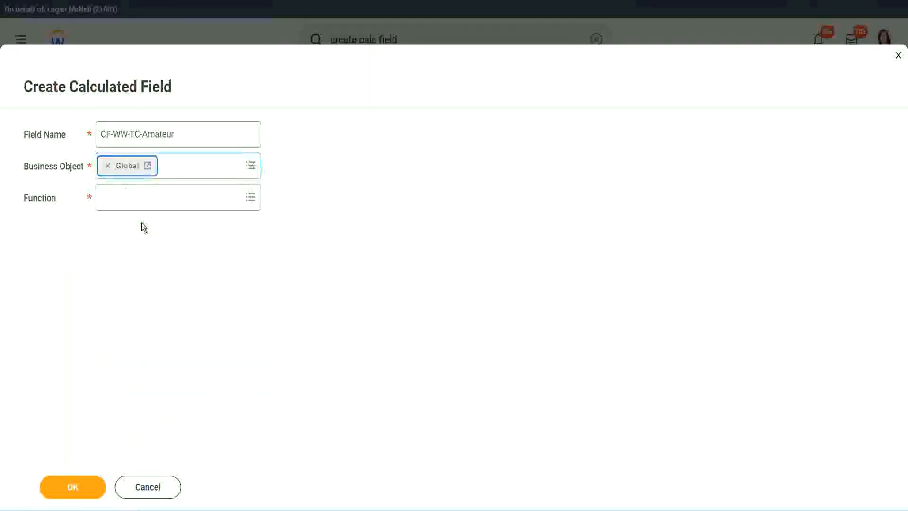
- Copy the word Amateur from the new calculated field's name
drag(180, 133, 166, 134)
drag(31, 88, 29, 90)
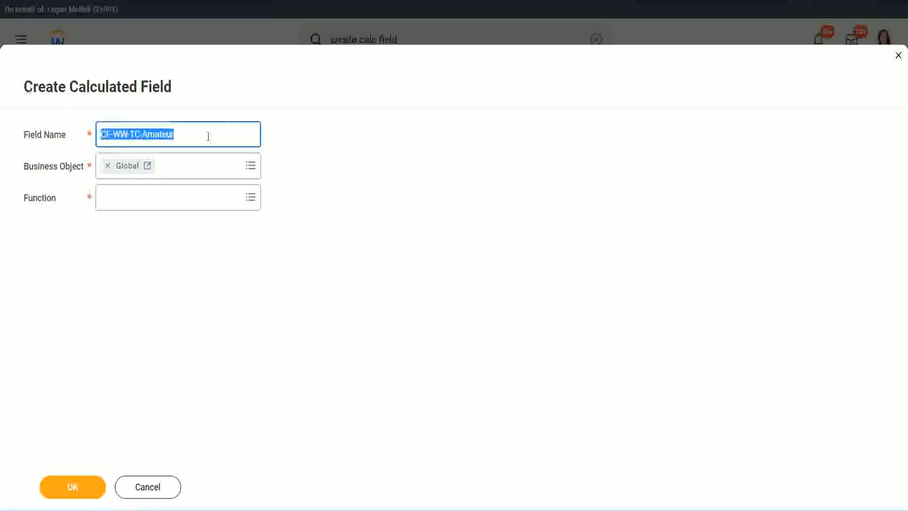
click(200, 136)
double_click(157, 133)
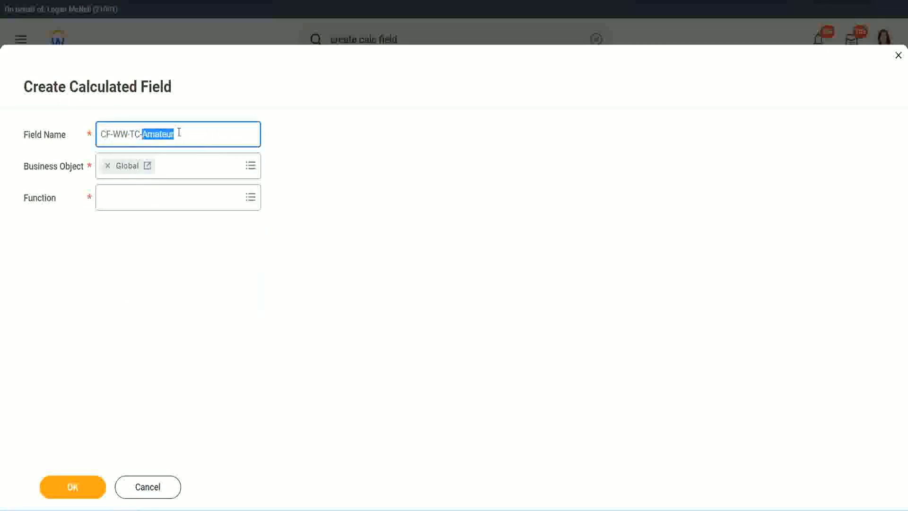
click(188, 133)
double_click(170, 136)
key(ctrl+c)
- Choose Text Constant as the new field's function and continue to its definition
click(125, 197)
text(text const)
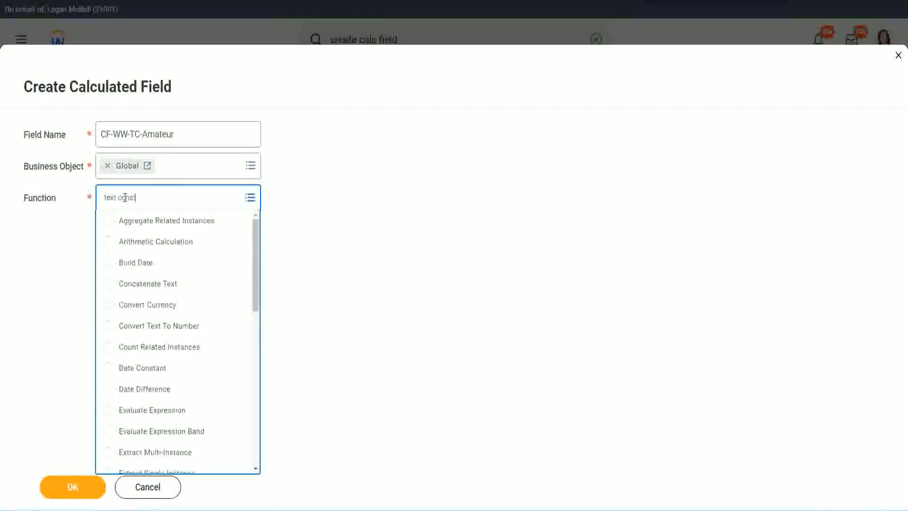
key(Return)
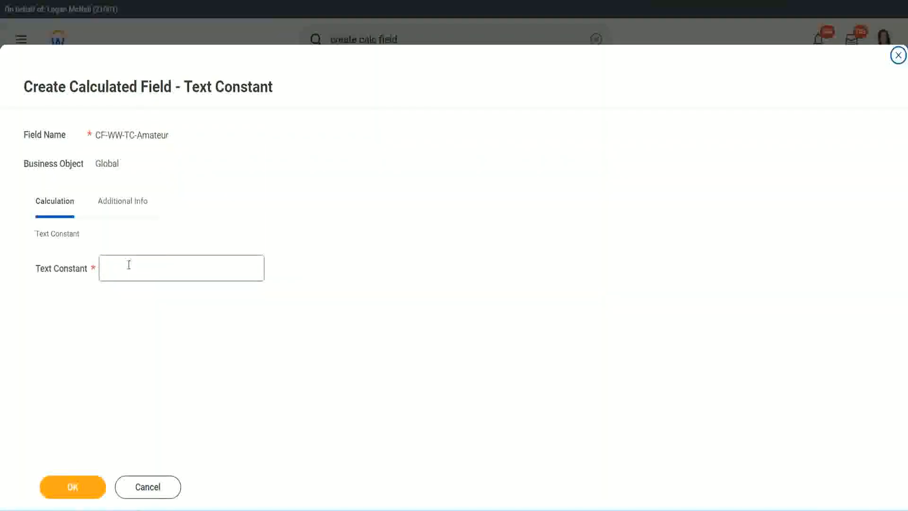
- Set the text constant's value to Amateur and save the field as the first row's return value
click(148, 268)
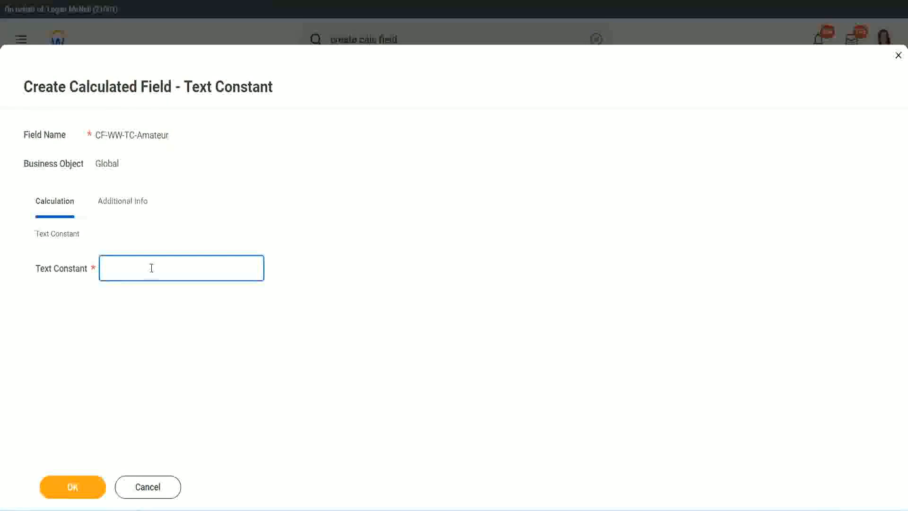
key(ctrl+v)
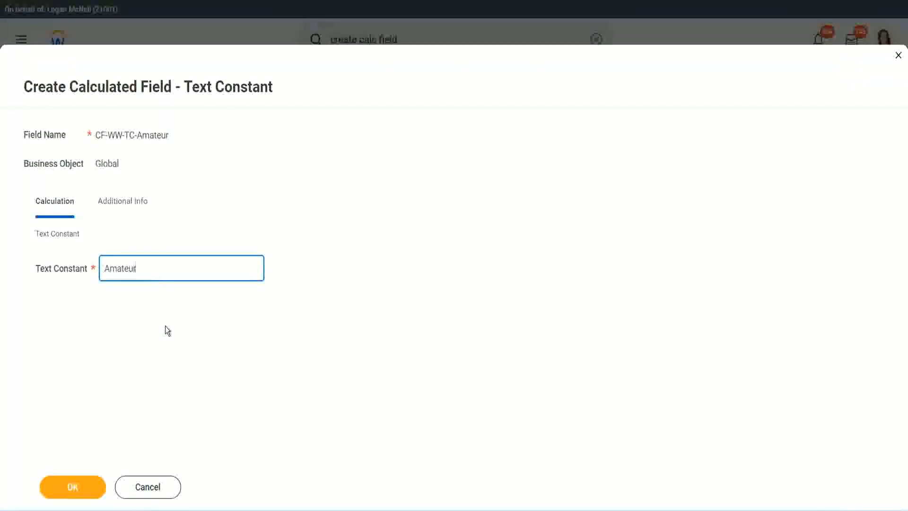
click(69, 490)
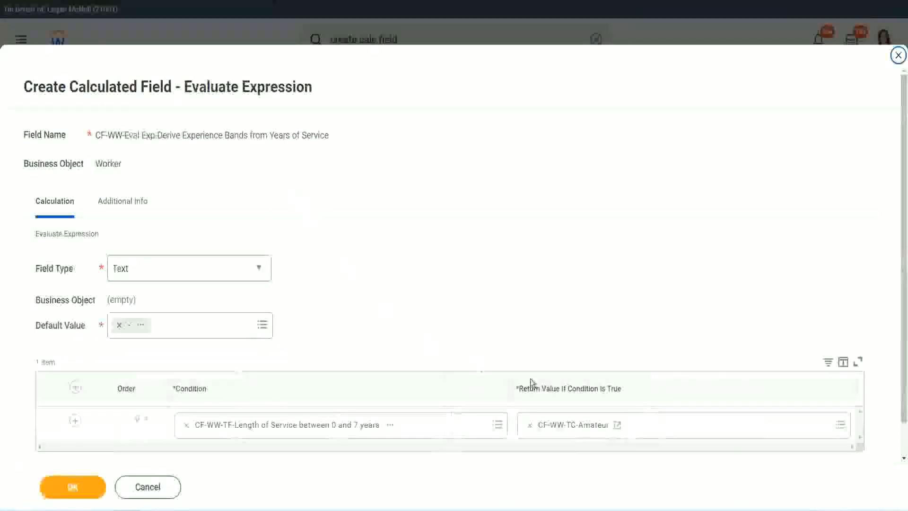
- Add three empty condition rows below the 0 to 7 years row of the expression
right_click(564, 428)
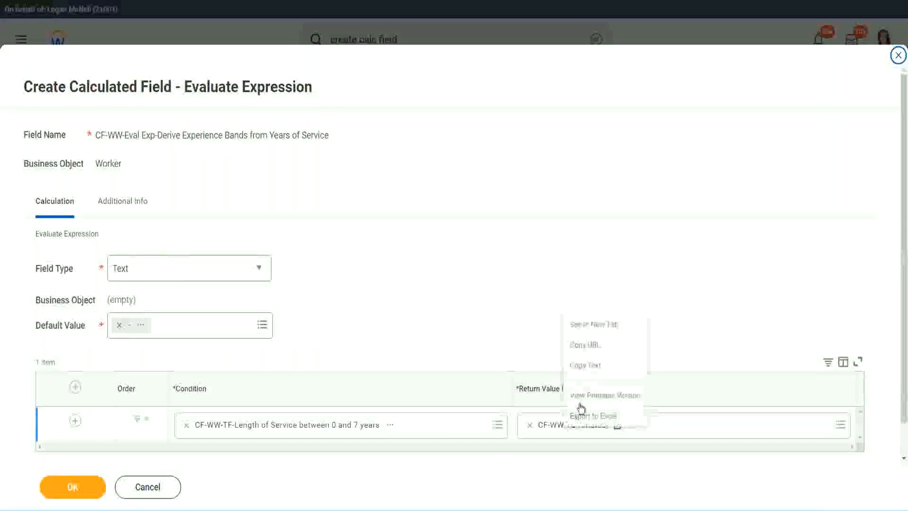
click(523, 387)
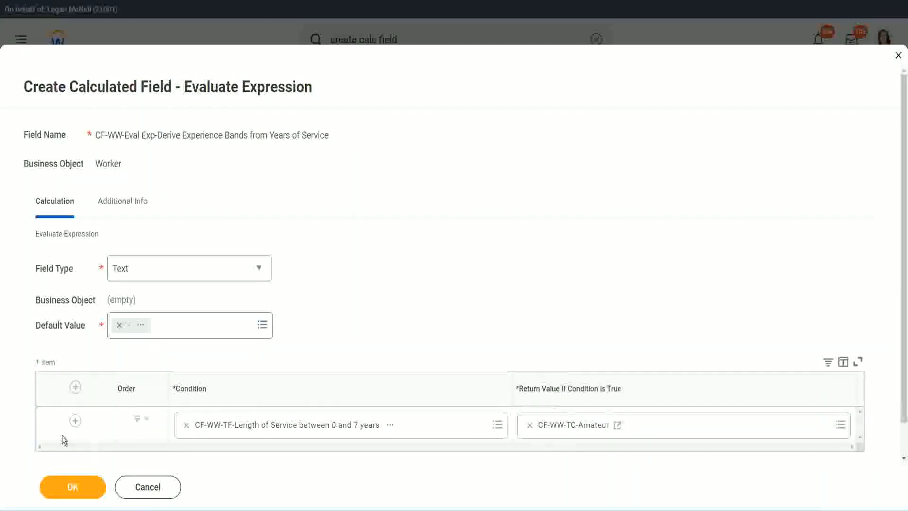
click(75, 422)
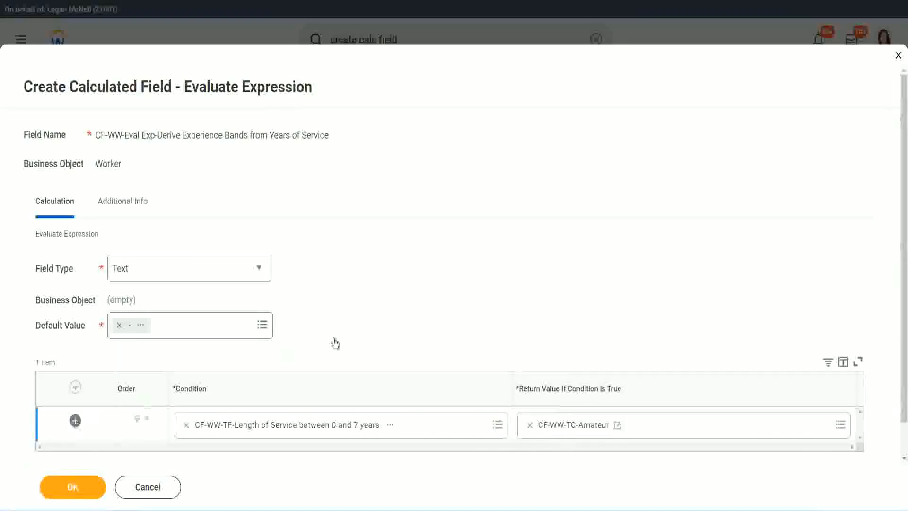
scroll(355, 329, down, 2)
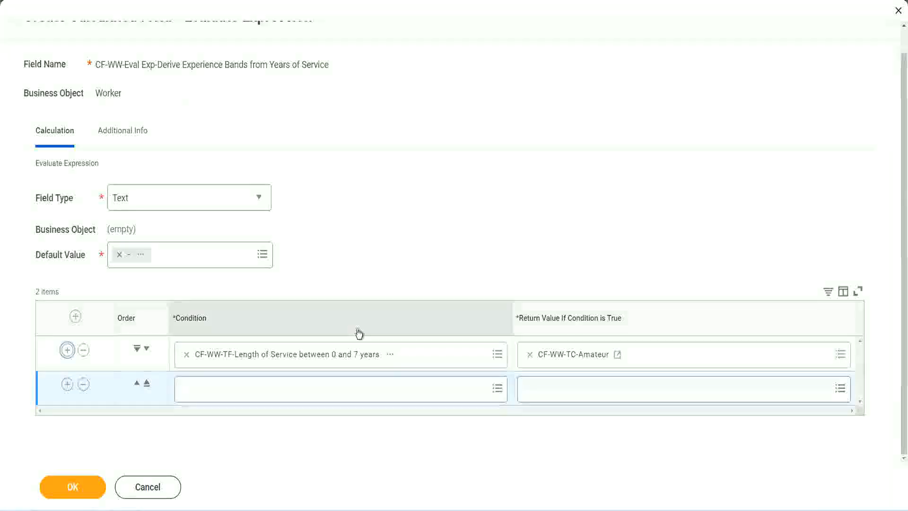
click(67, 385)
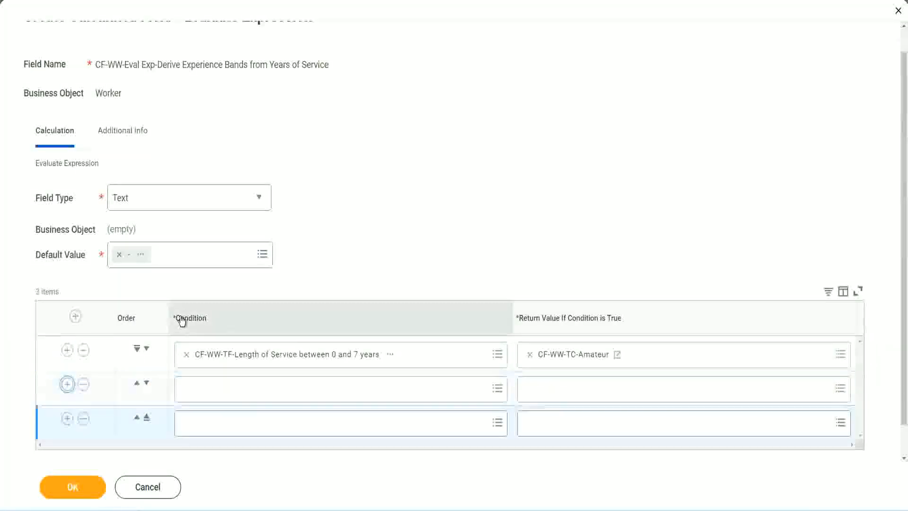
scroll(141, 359, down, 2)
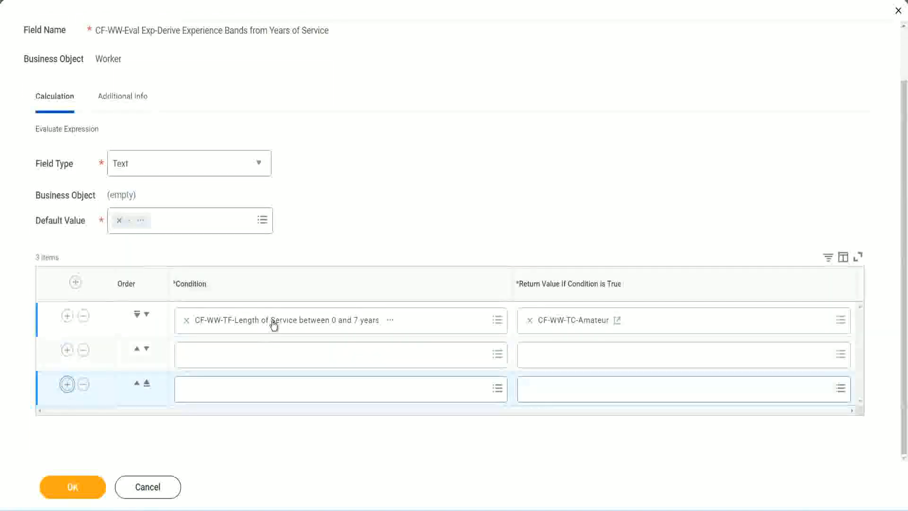
- Search the second row's conditions for cf-ww-tf and choose CF-WW-TF-Length of Service between 8 and 15 years
click(223, 354)
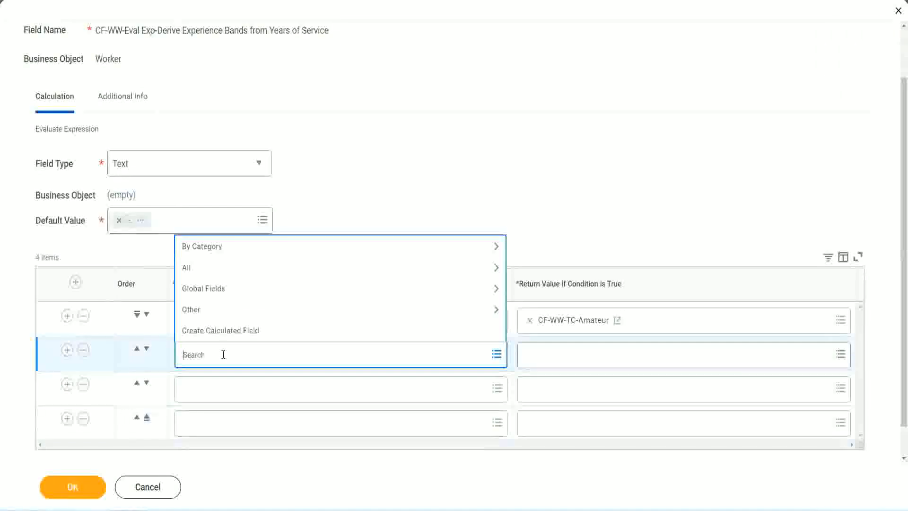
text(cf-ww)
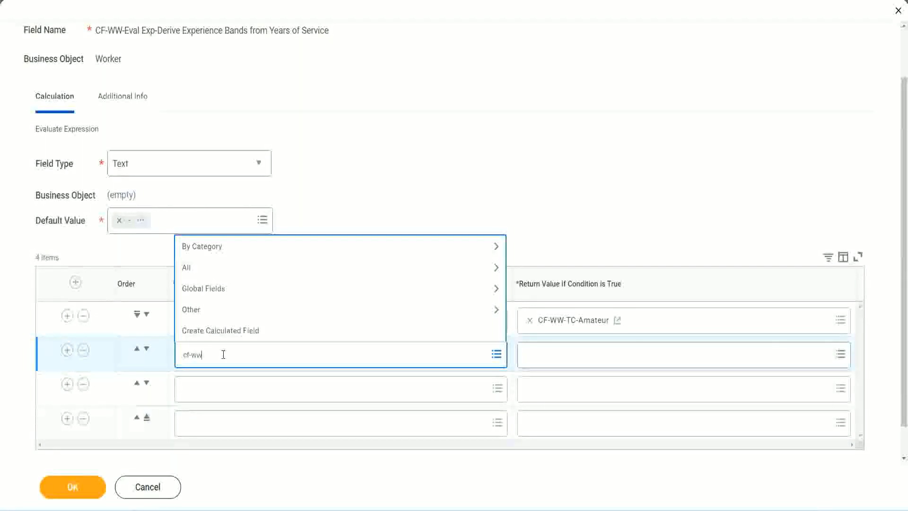
text(-tf)
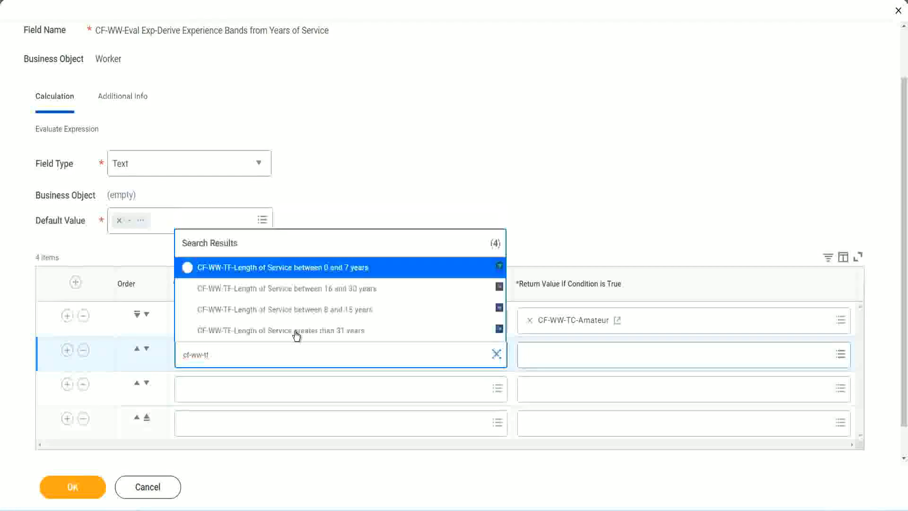
click(348, 311)
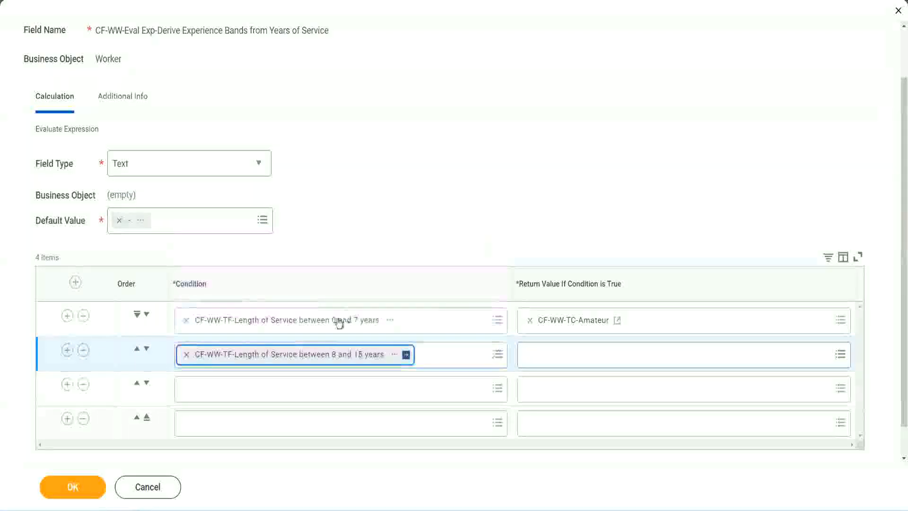
- Search the third row's conditions for cf-ww-tf and choose CF-WW-TF-Length of Service between 16 and 30 years
click(229, 389)
text(cf)
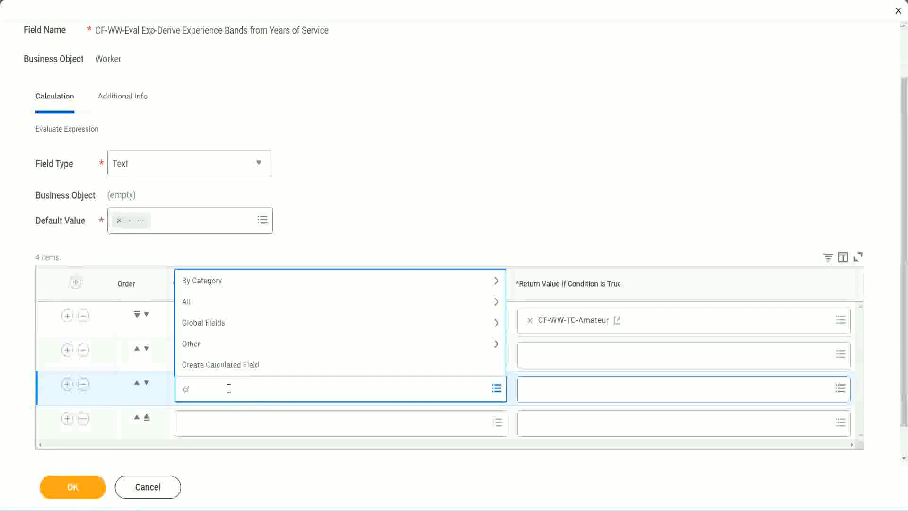
text(-ww-tf)
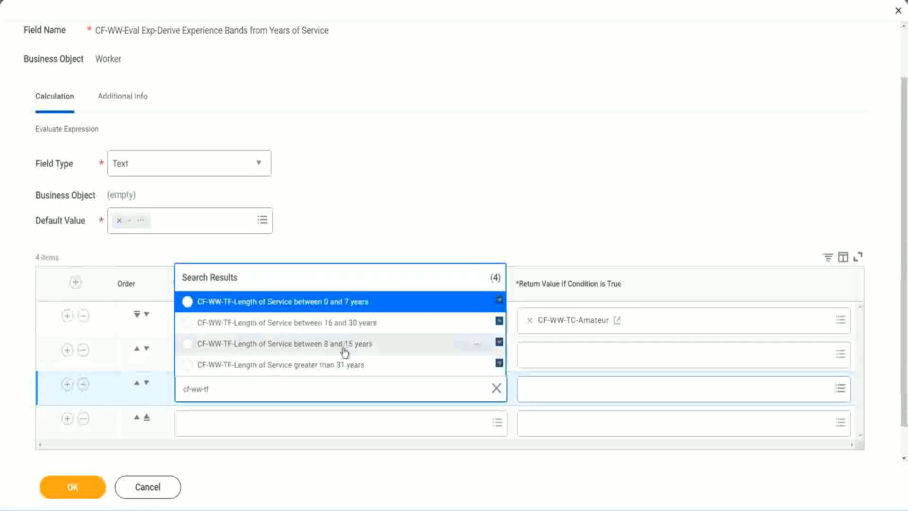
click(365, 323)
- Search the fourth row's conditions and choose CF-WW-TF-Length of Service greater than 31 years
click(214, 424)
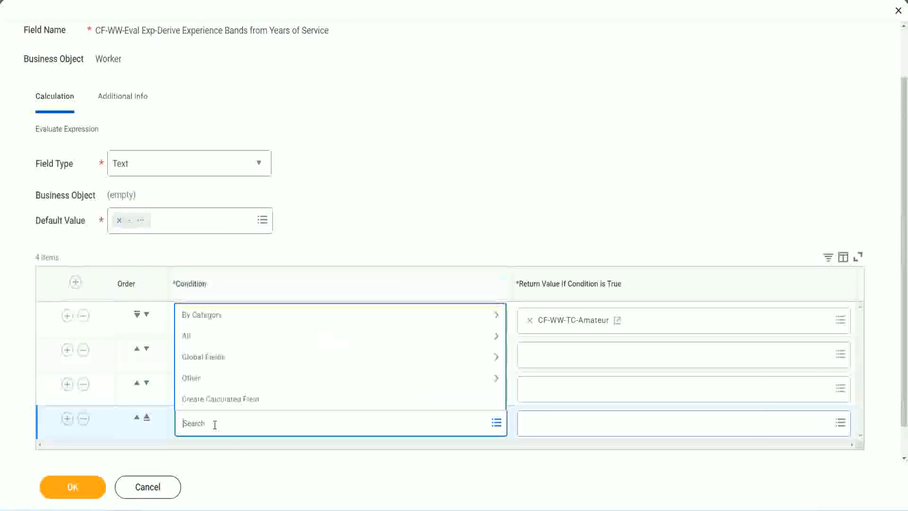
text(gf-ww)
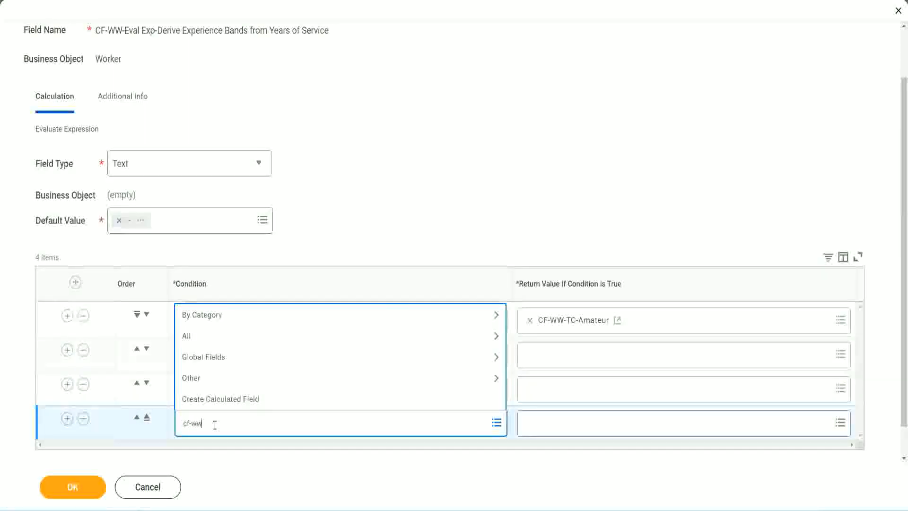
text( tf 31)
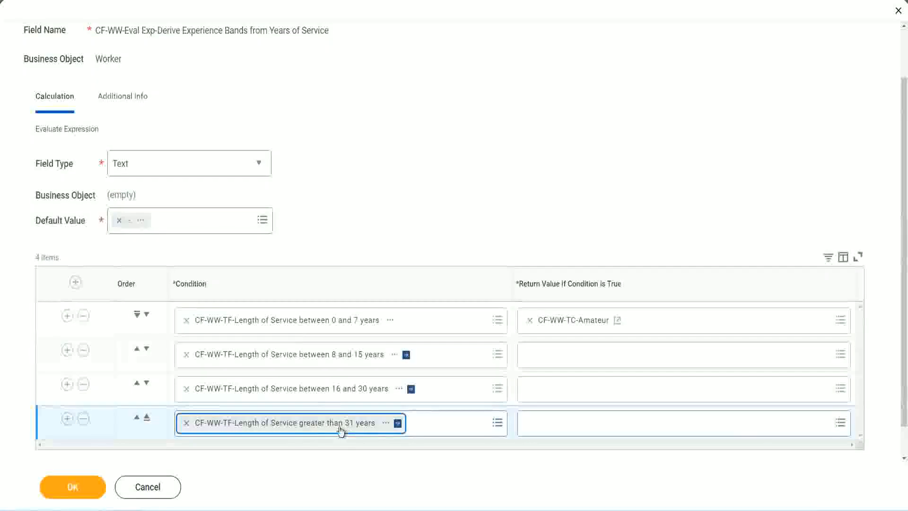
click(408, 196)
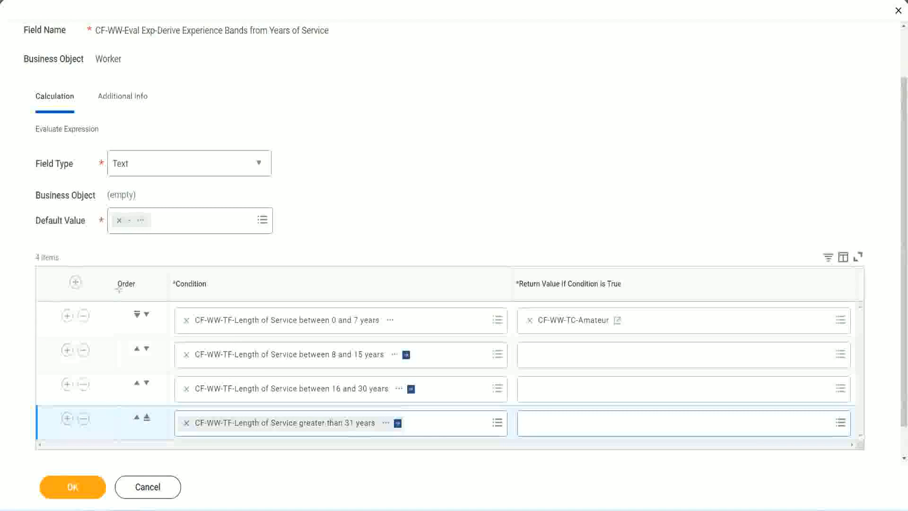
- Try reordering the conditions by moving the 8 to 15 years row above the 0 to 7 years row, back below it, and above again
drag(102, 277, 100, 374)
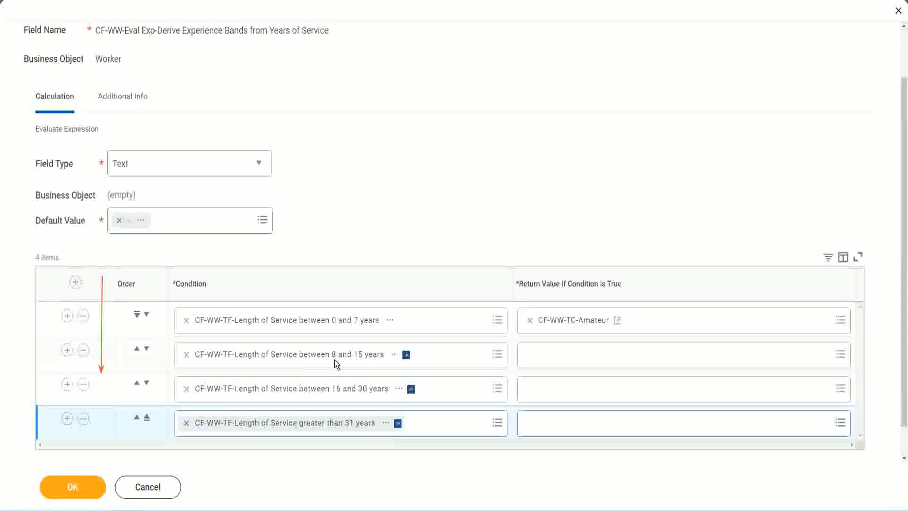
click(137, 350)
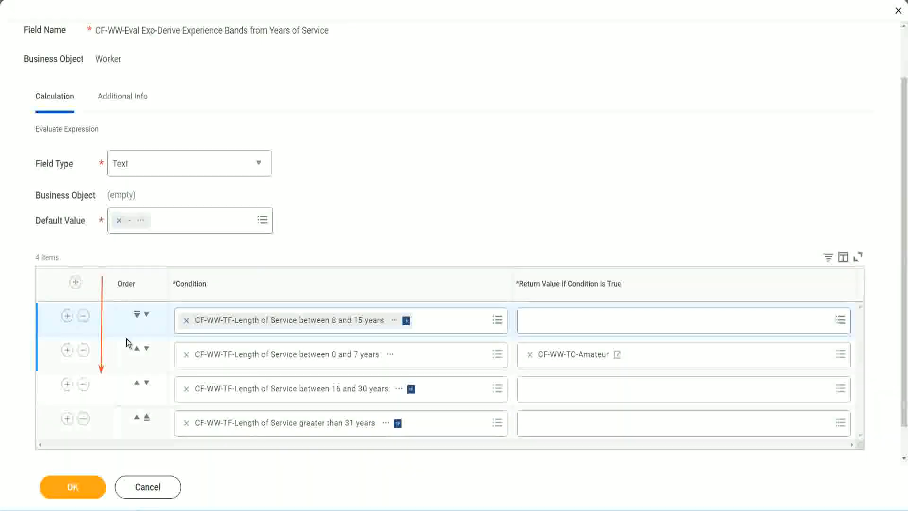
click(147, 314)
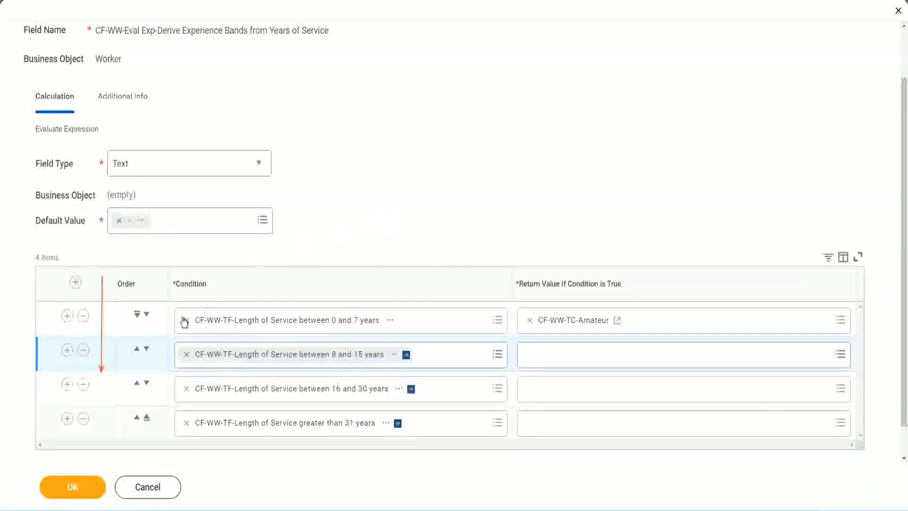
click(137, 350)
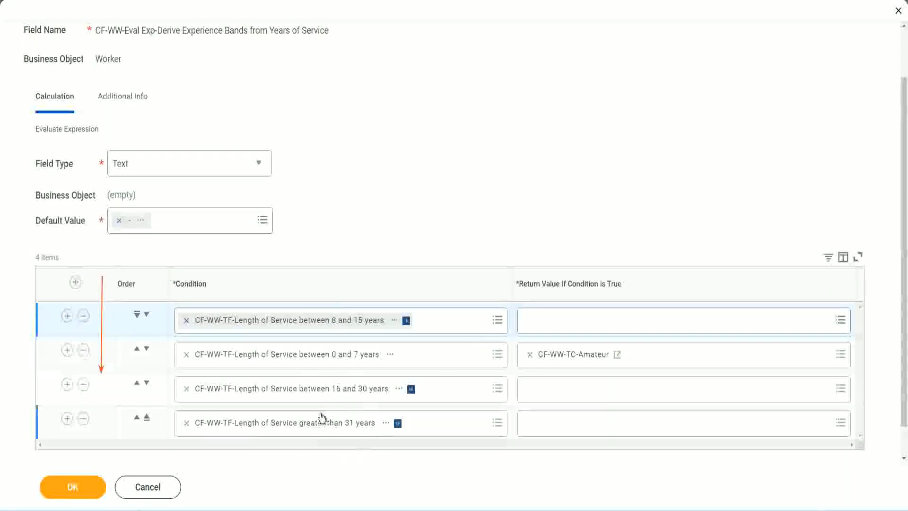
- Copy the text of CF-WW-TC-Amateur and move the 8 to 15 years row back below the 0 to 7 years row
right_click(575, 361)
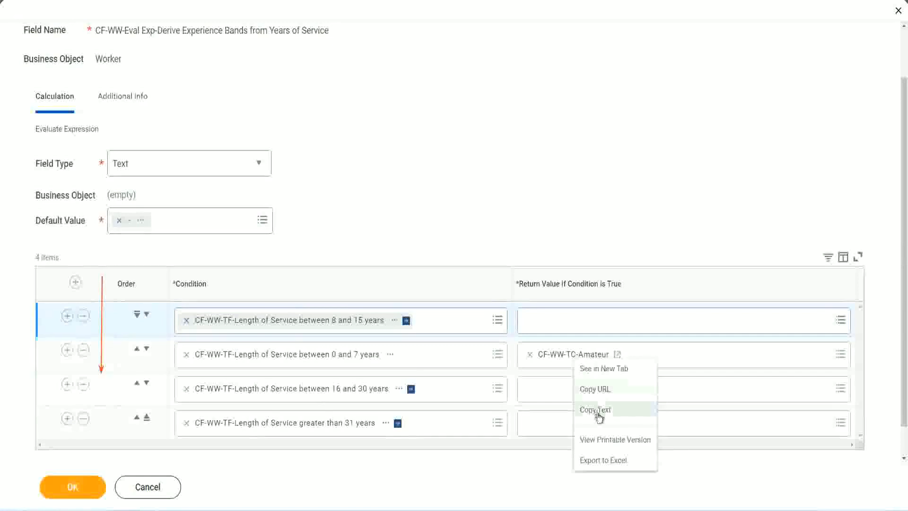
click(597, 410)
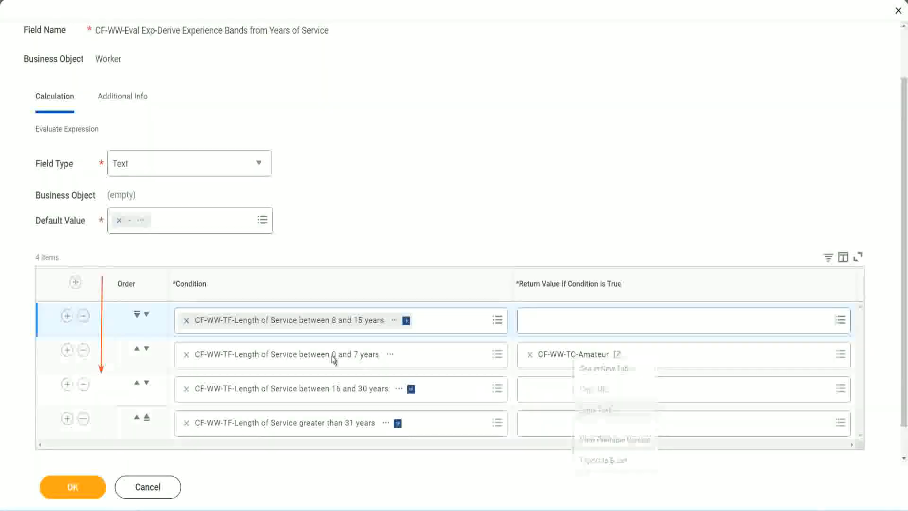
click(147, 315)
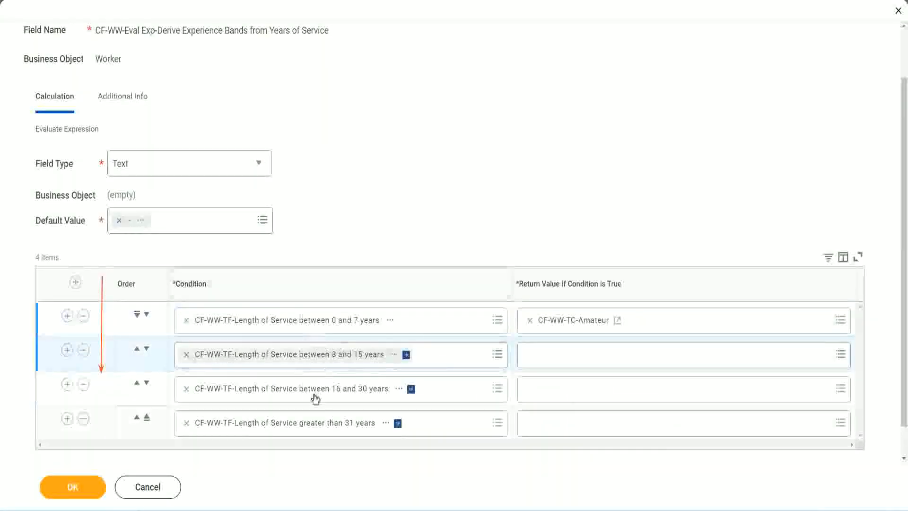
- Create a calculated field for the second row's return value, named CF-WW-TC-Experienced, with business object Global and function Text Constant
click(527, 352)
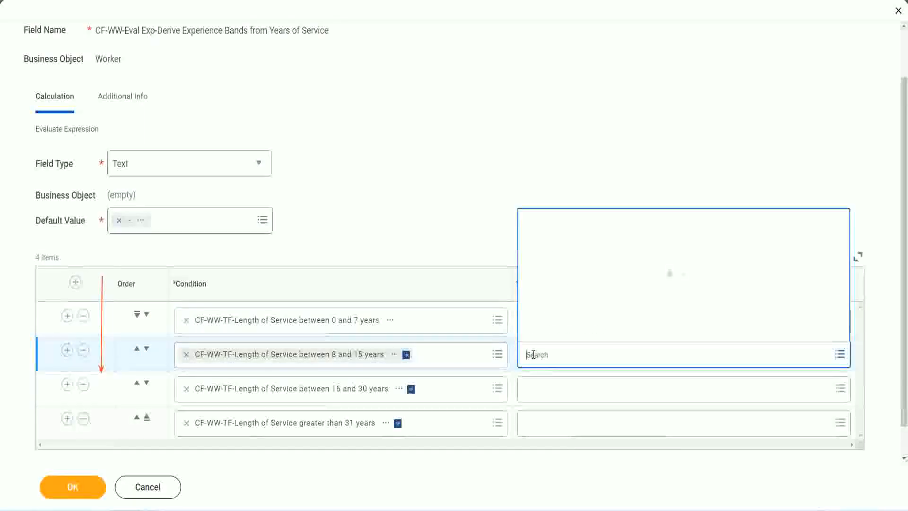
click(564, 333)
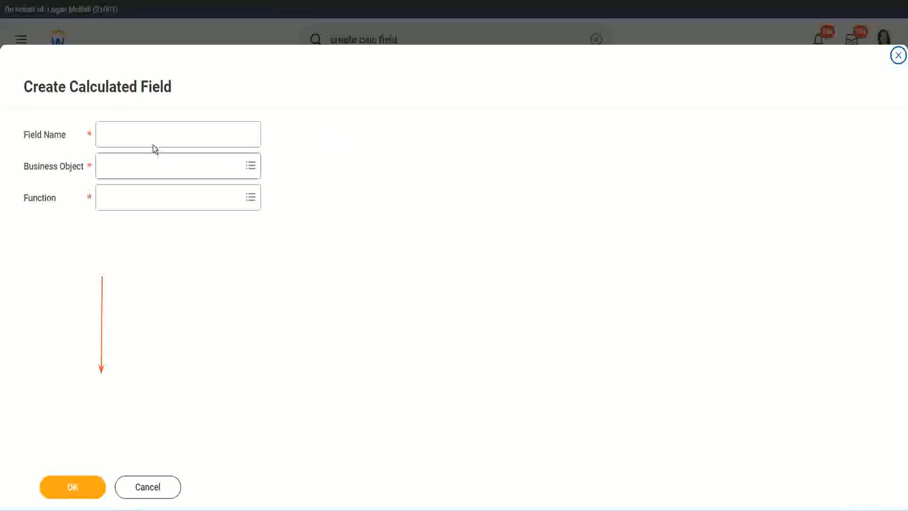
click(144, 134)
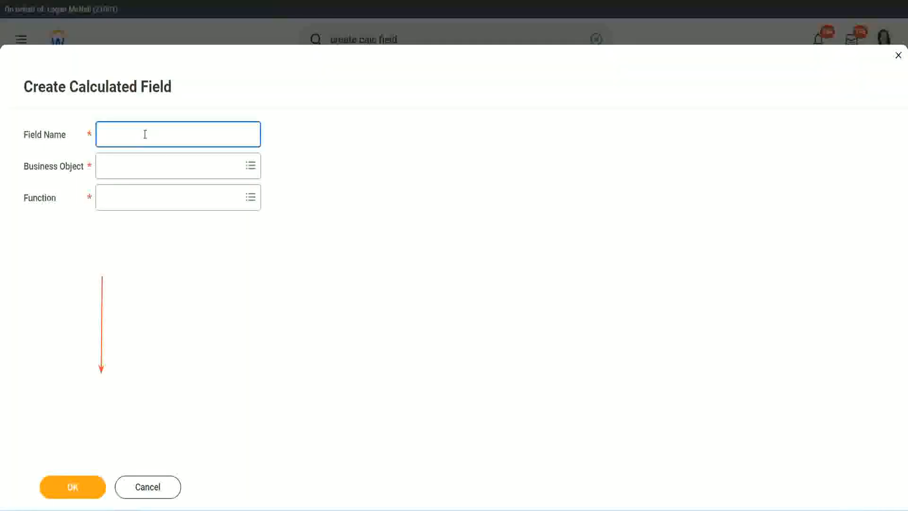
text(CF-WW-TC-Amateur)
double_click(173, 134)
text(Exper)
text(ienced)
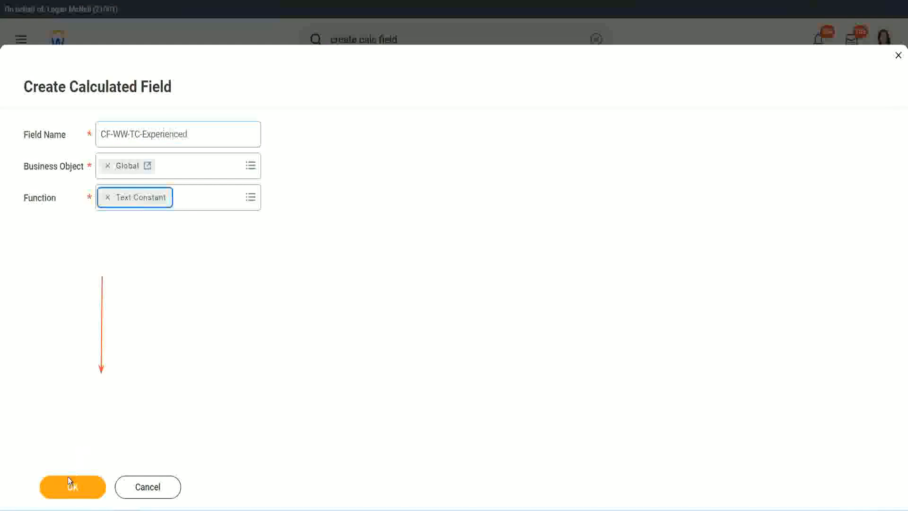
- Set the text constant's value to Experienced and save the field as the second row's return value
click(71, 486)
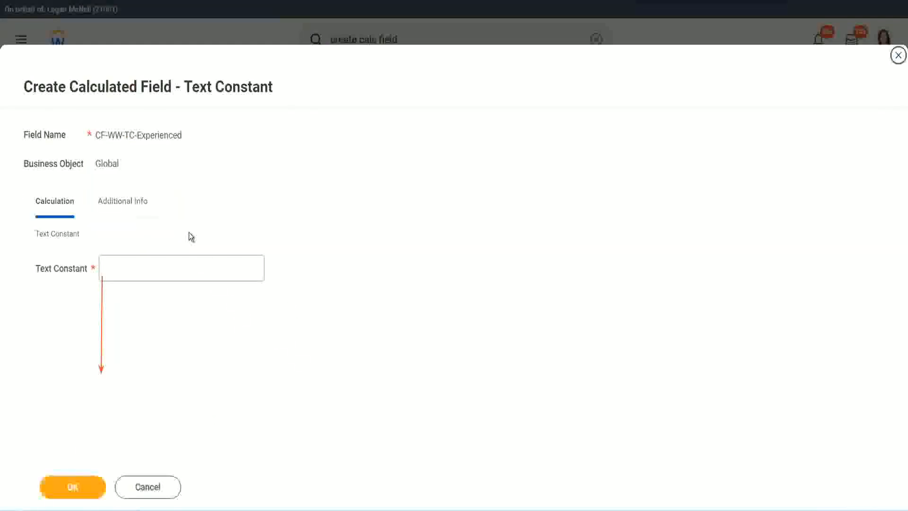
click(139, 269)
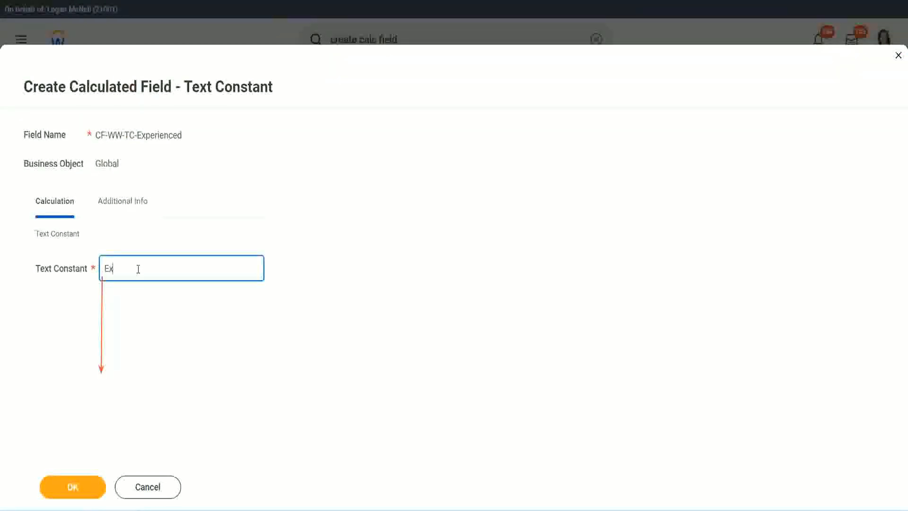
click(74, 487)
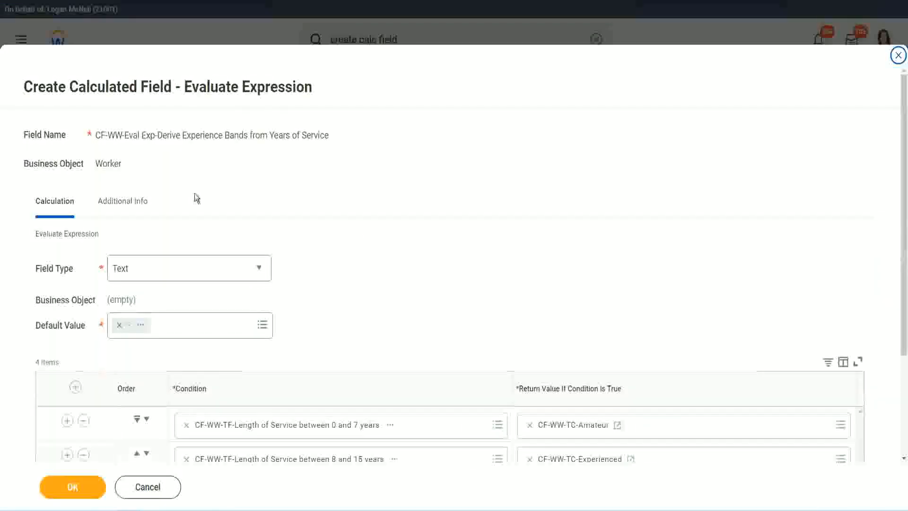
- Start a new calculated field for the 16 to 30 years row's return value and paste CF-WW-TC-Amateur as its base name
scroll(419, 247, down, 3)
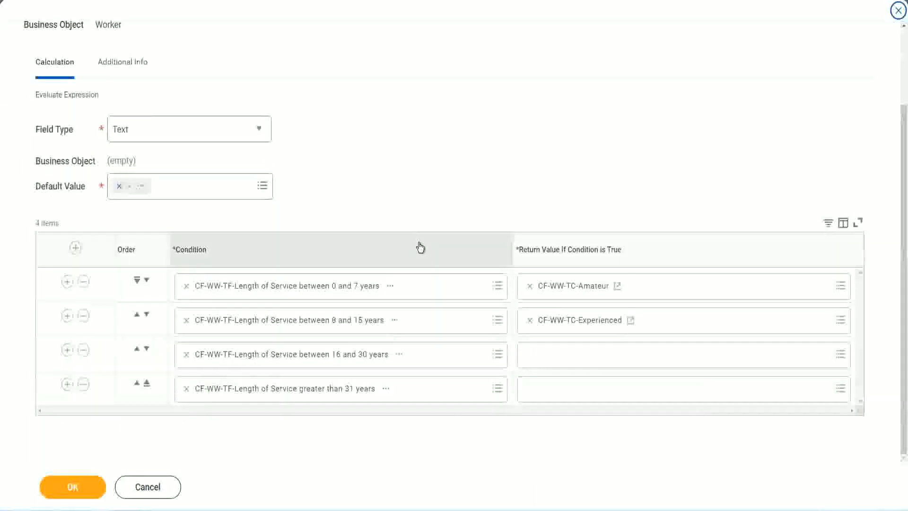
click(567, 359)
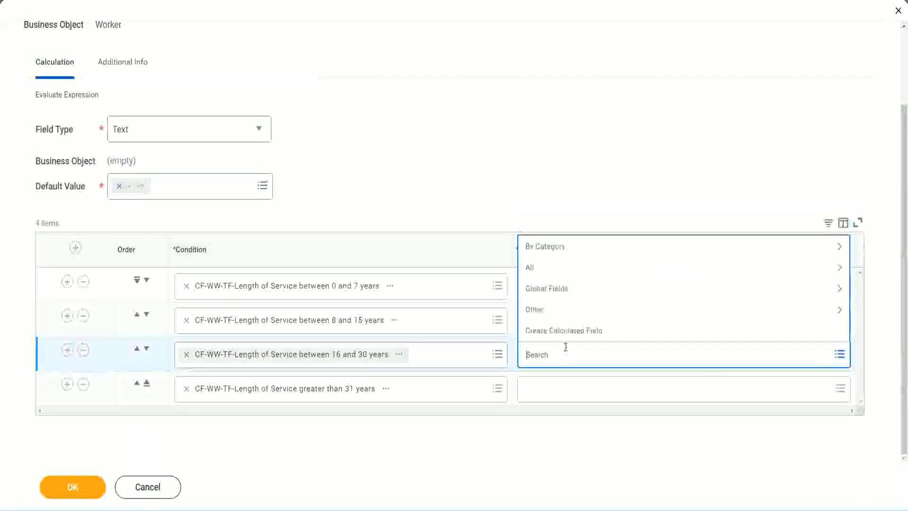
click(372, 258)
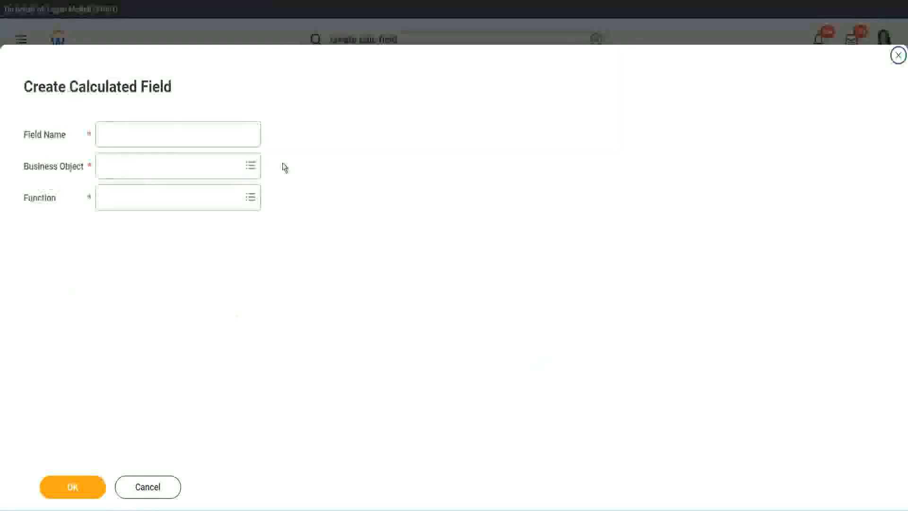
click(193, 135)
text(CF-WW-TC-Amateur)
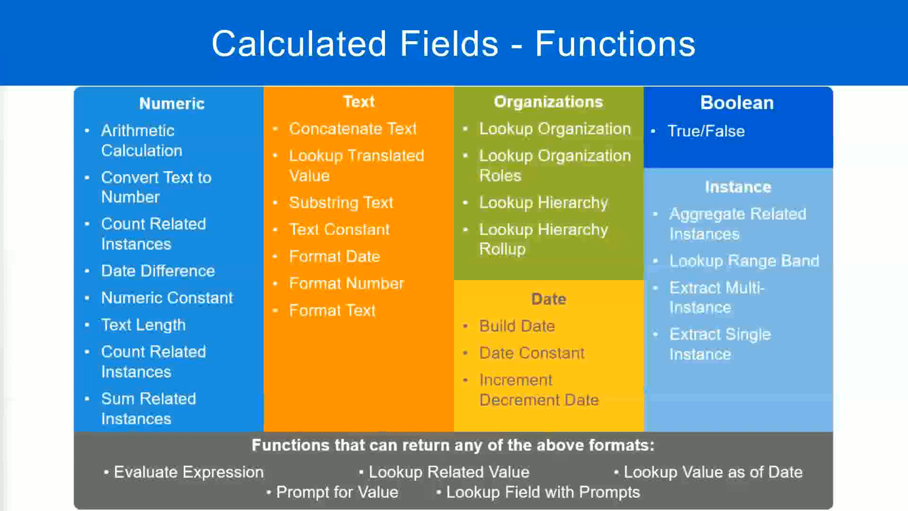
key(alt+Tab)
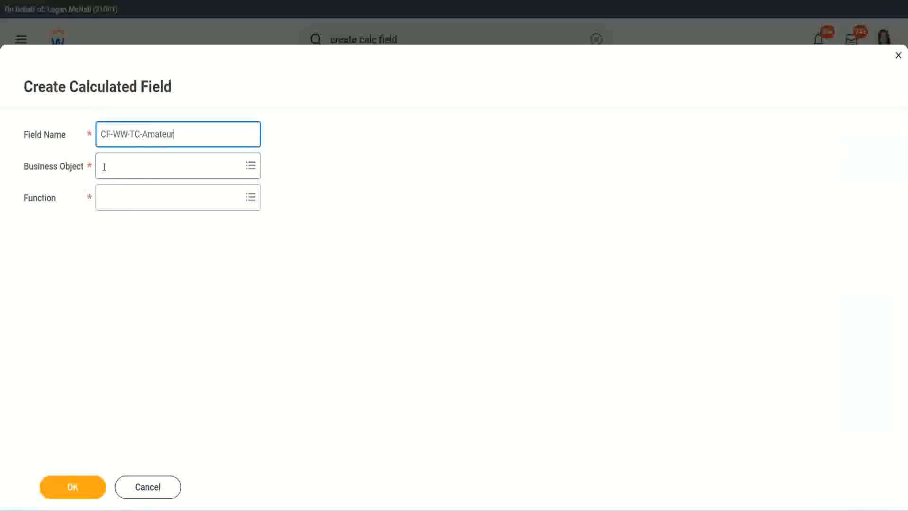
- Set the new field's business object to Global and change its name to CF-WW-TC-Senior
click(104, 167)
text(global)
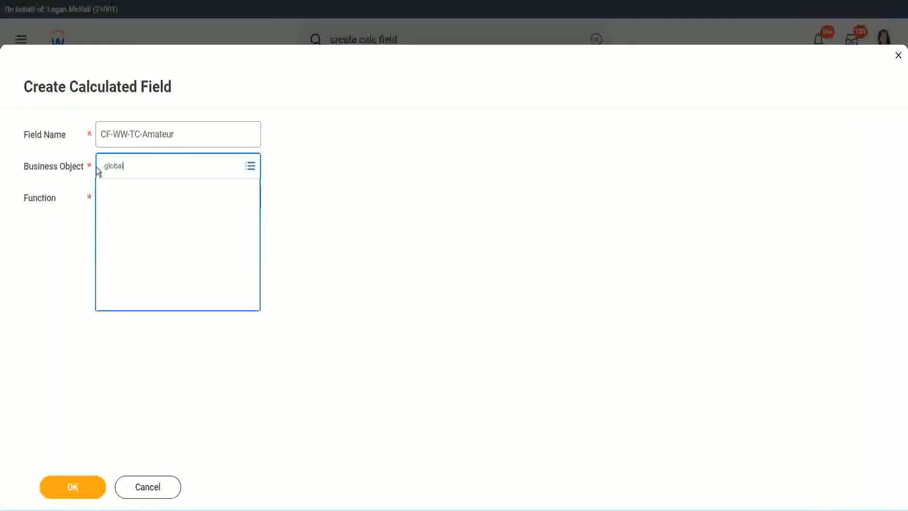
key(Return)
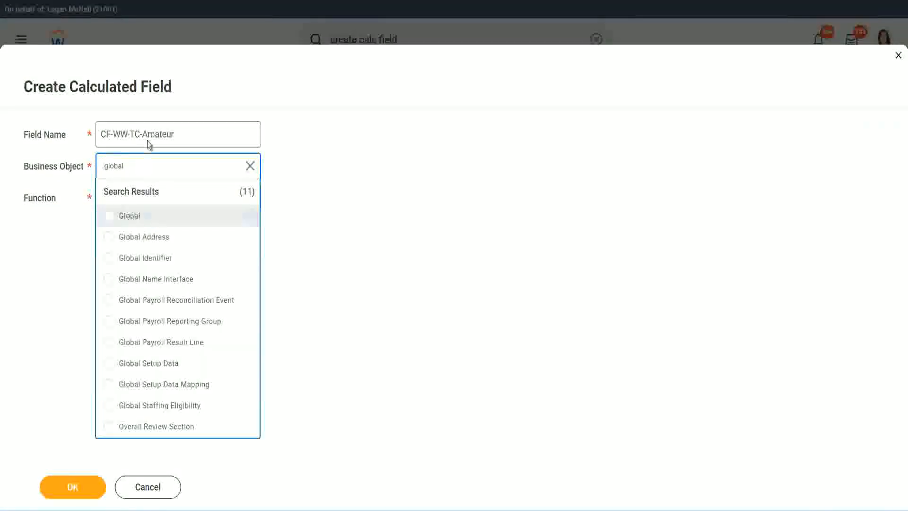
click(146, 141)
double_click(158, 134)
text(S)
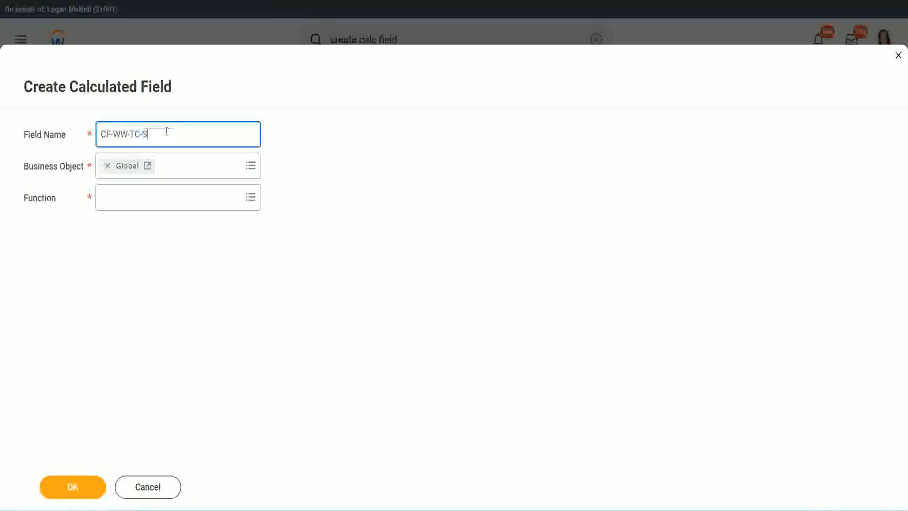
text(enior)
- Search the functions for tc and choose Text Constant for CF-WW-TC-Senior
click(145, 206)
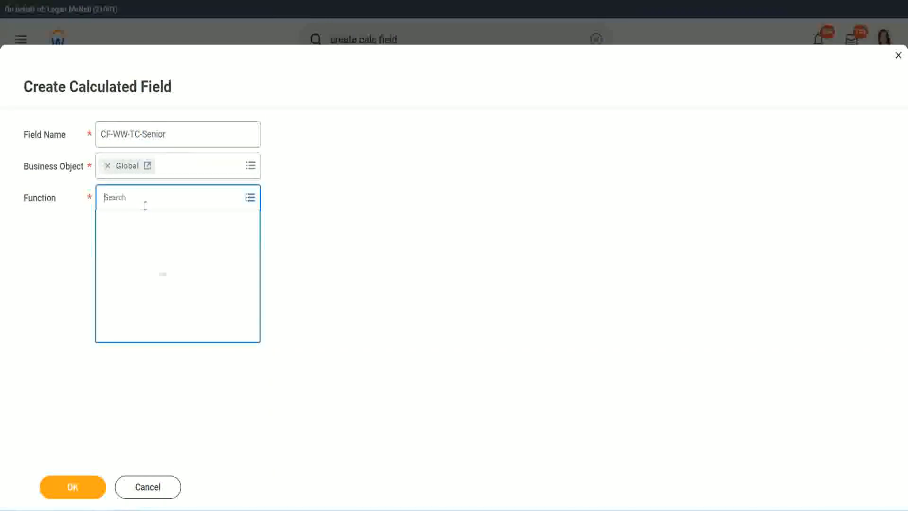
text(tc)
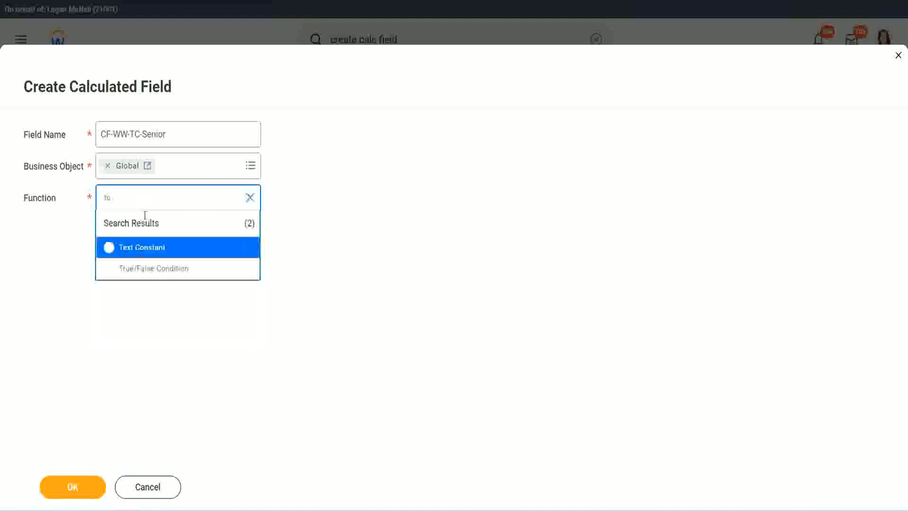
click(140, 247)
- Continue to the definition, set the text constant's value to Senior and save the field as the third row's return value
click(82, 491)
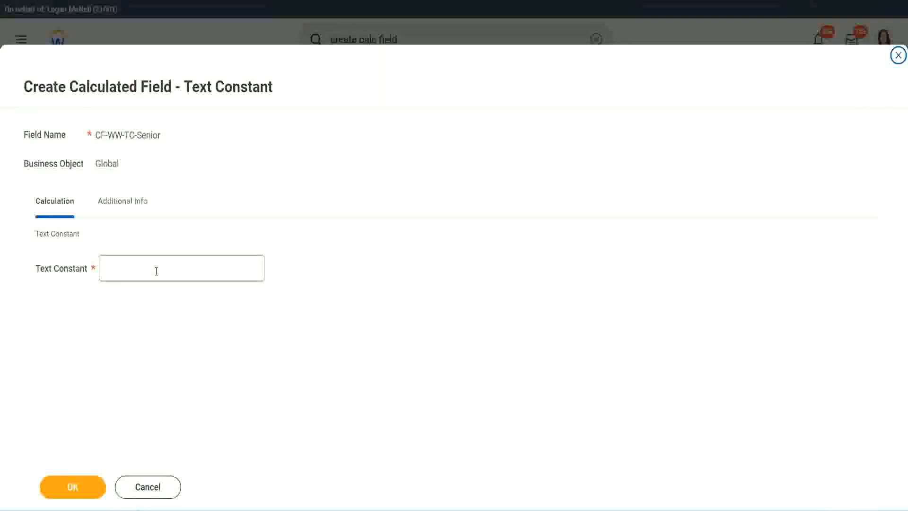
click(154, 265)
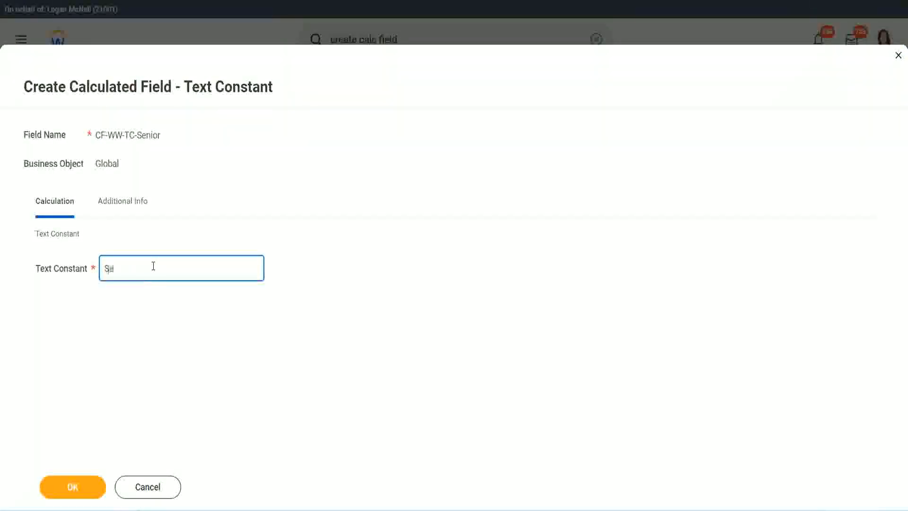
click(91, 487)
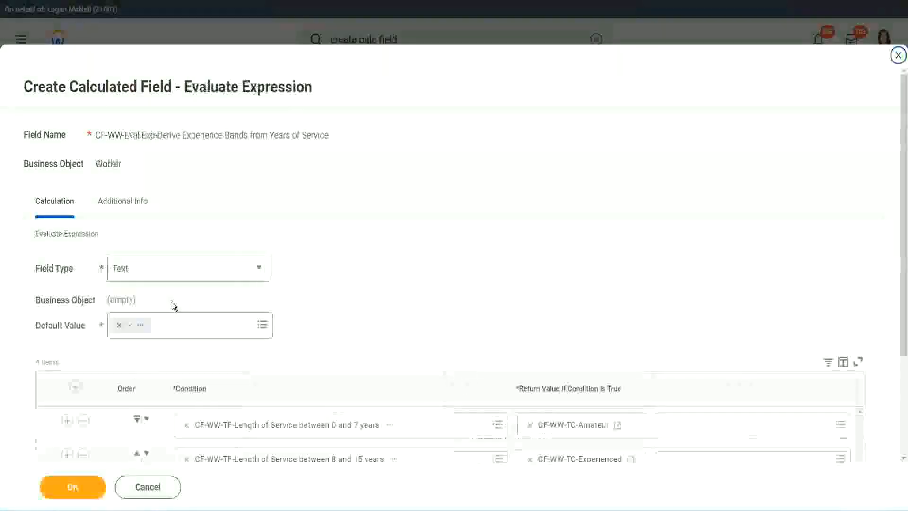
- Copy the name CF-WW-TC-Senior and start a new calculated field for the greater than 31 years row's return value
scroll(656, 339, down, 2)
scroll(656, 340, down, 1)
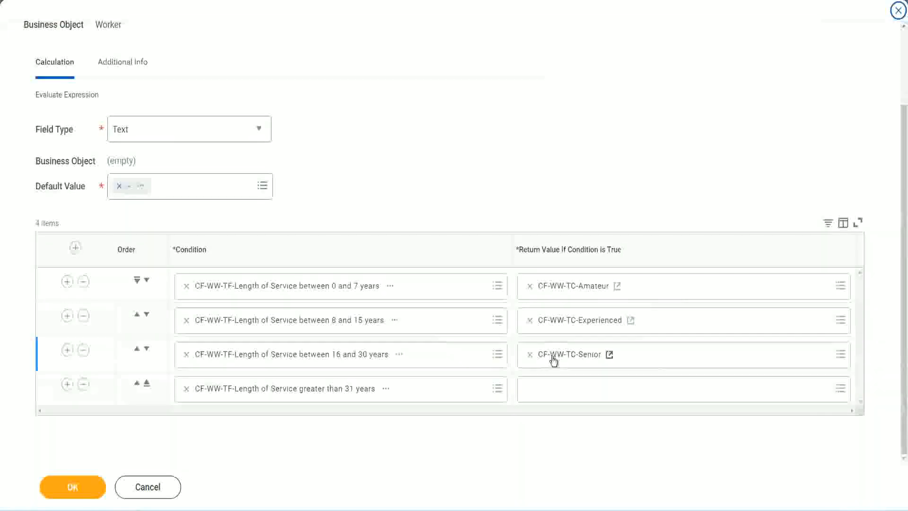
right_click(552, 356)
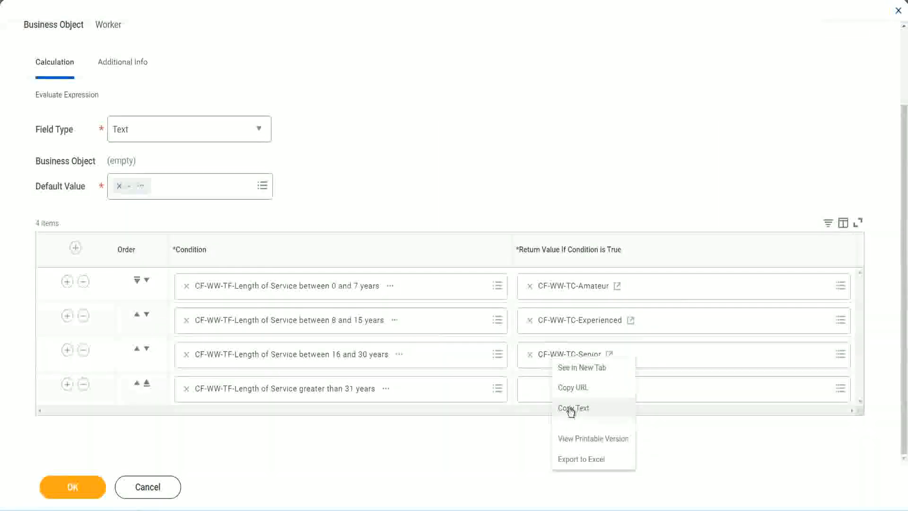
click(554, 399)
click(552, 390)
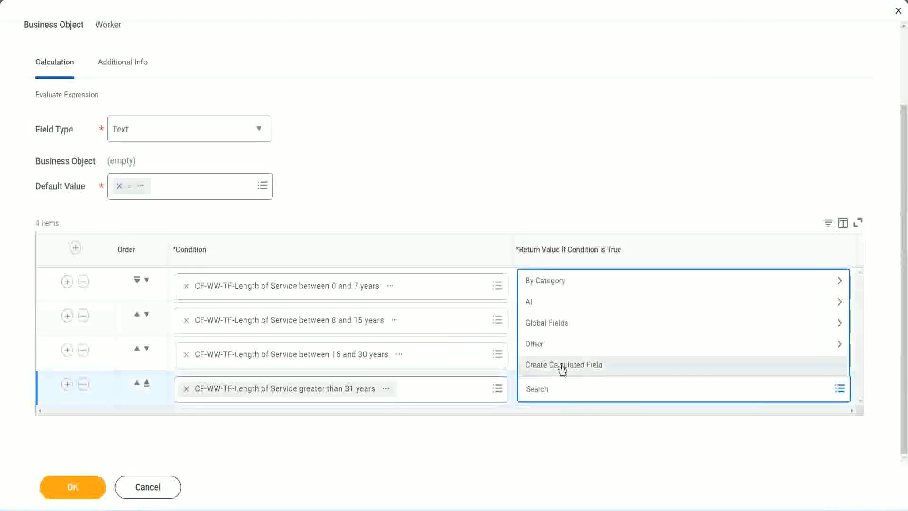
click(562, 367)
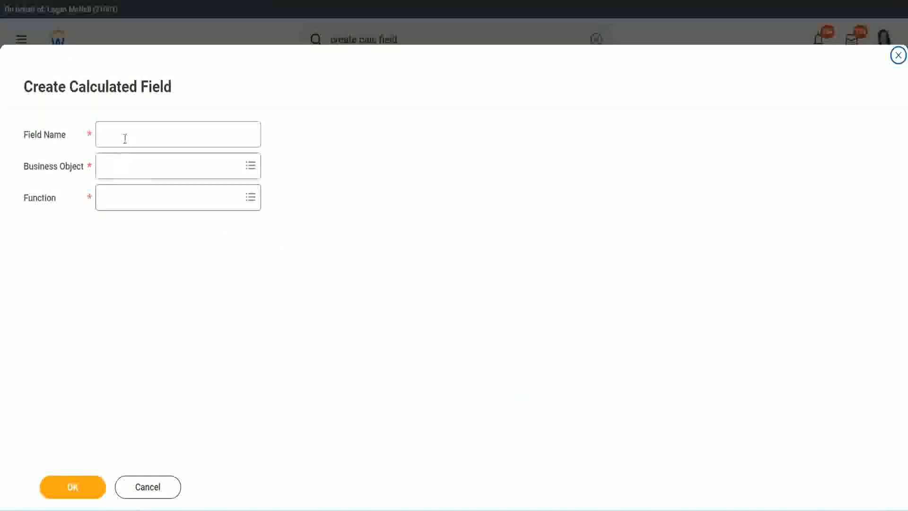
- Name the new field CF-WW-TC-Legend, reusing the copied name, and set its business object to Global
click(125, 138)
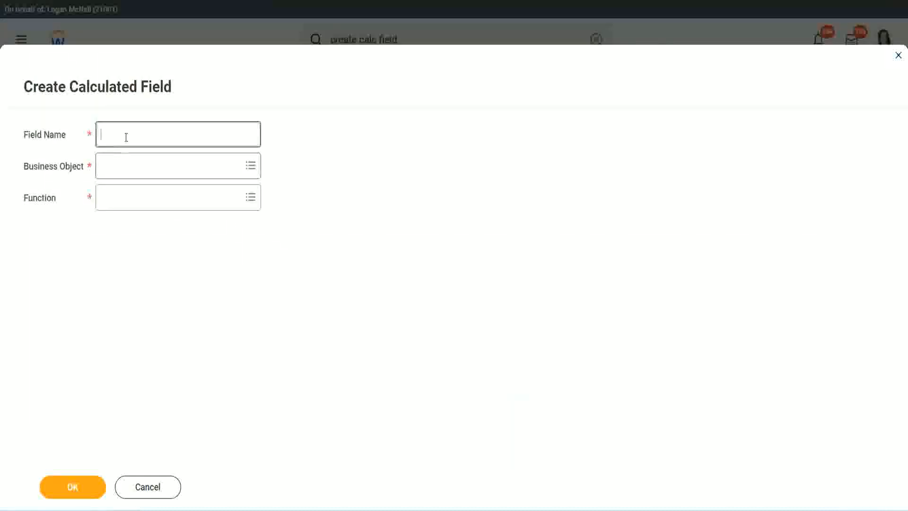
text(CF-WW-TC-Senior)
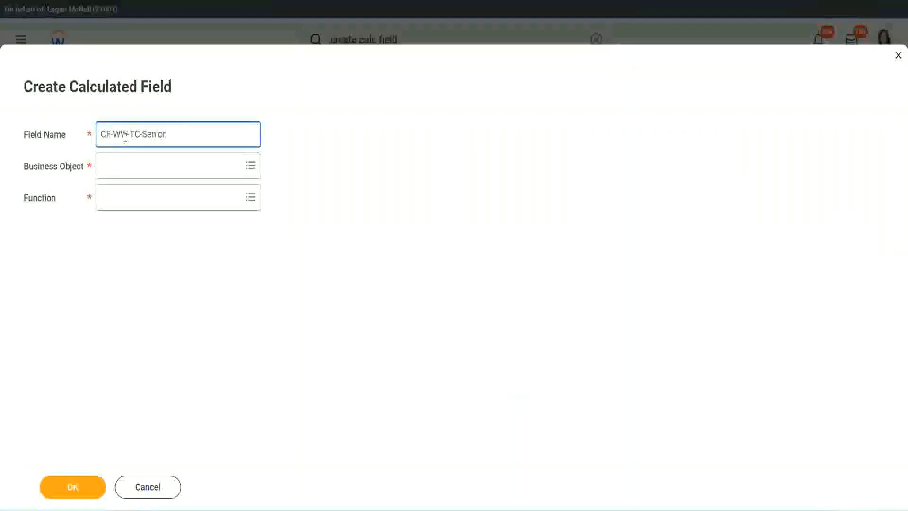
key(ctrl+shift+Left)
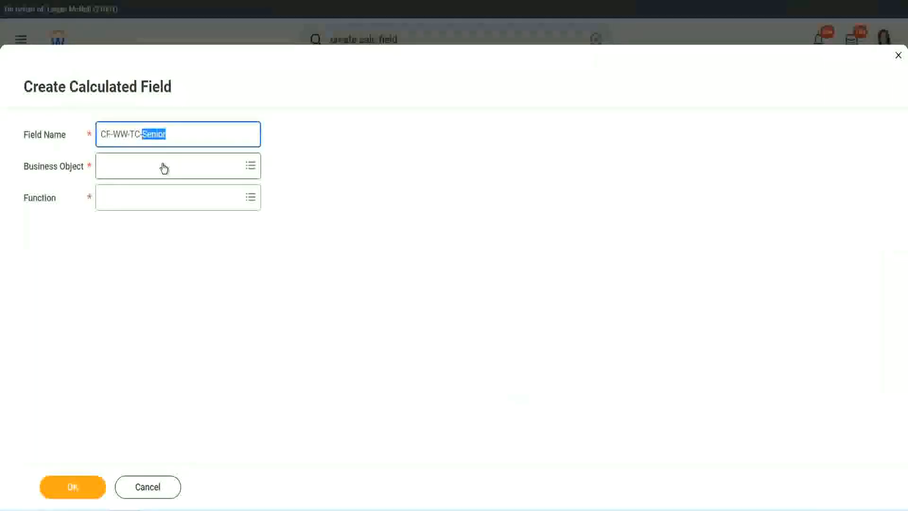
text(Legend)
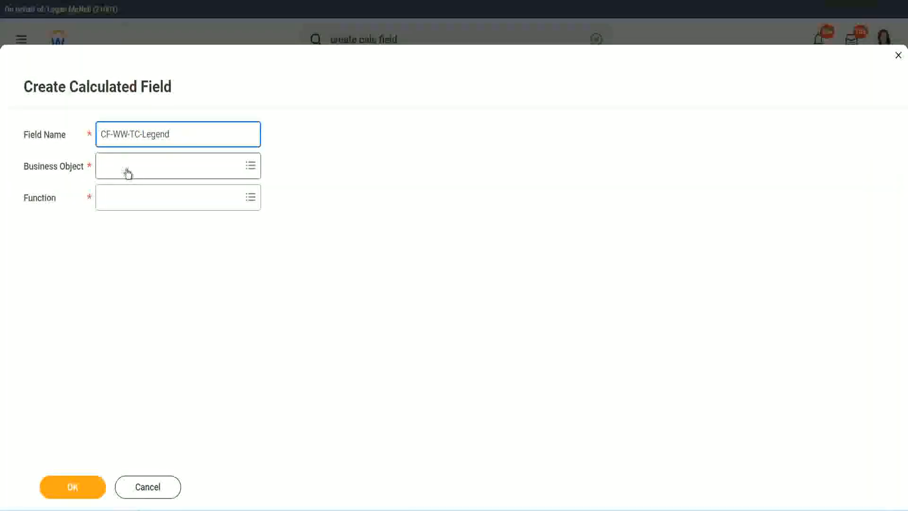
click(127, 171)
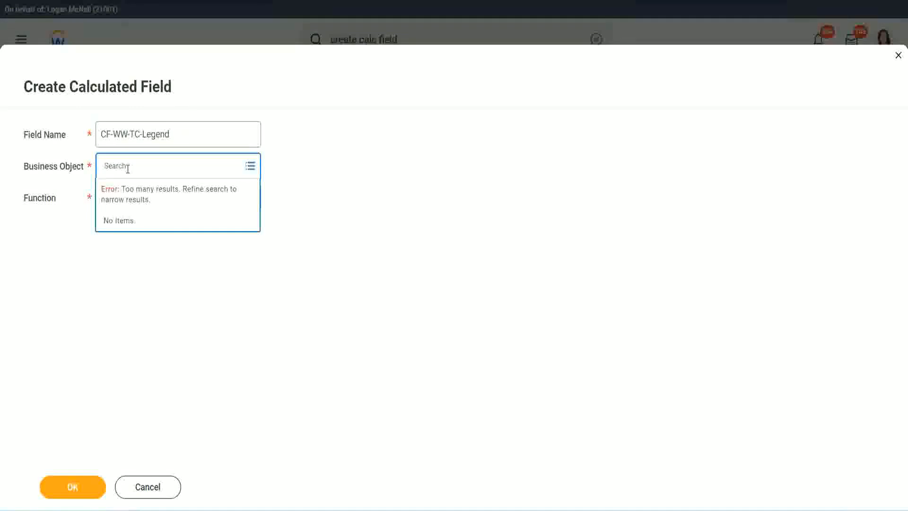
text(w)
text(lobal)
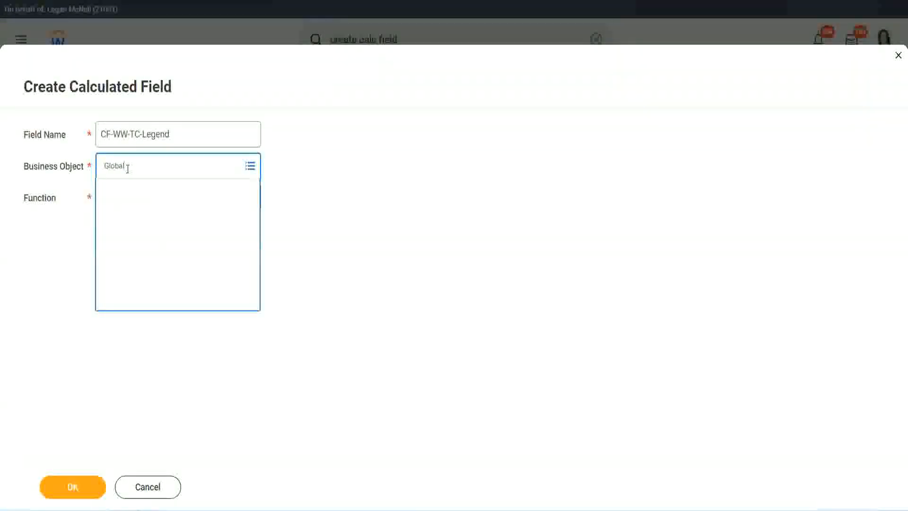
click(136, 217)
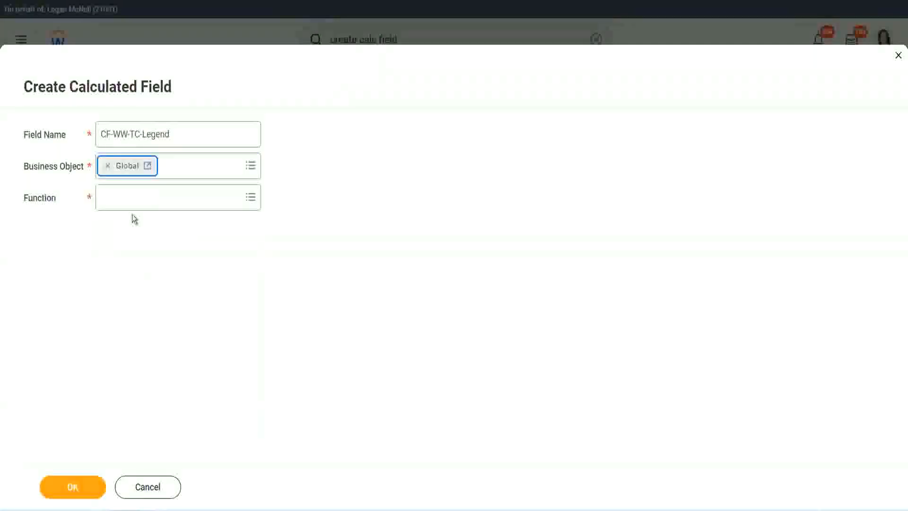
- Choose the Text Constant function for CF-WW-TC-Legend, set its value to Legend and save it as the fourth row's return value
click(130, 199)
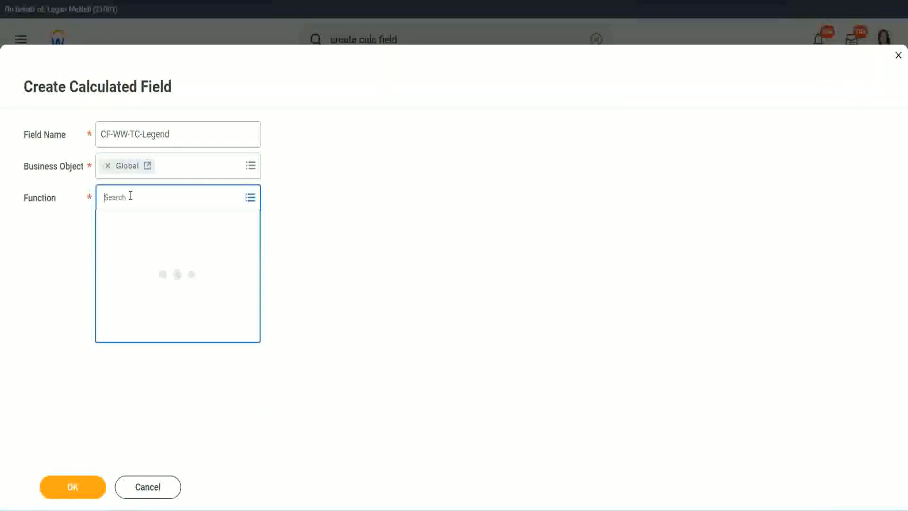
text(td)
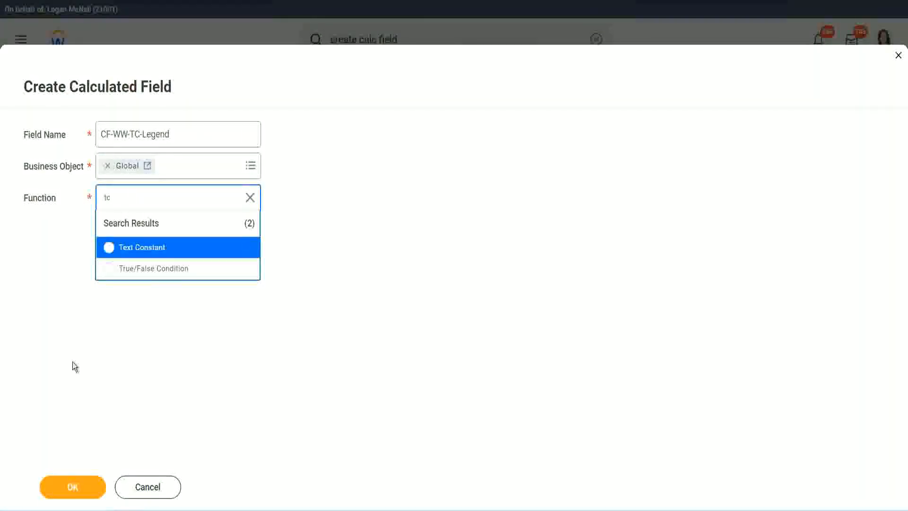
click(167, 254)
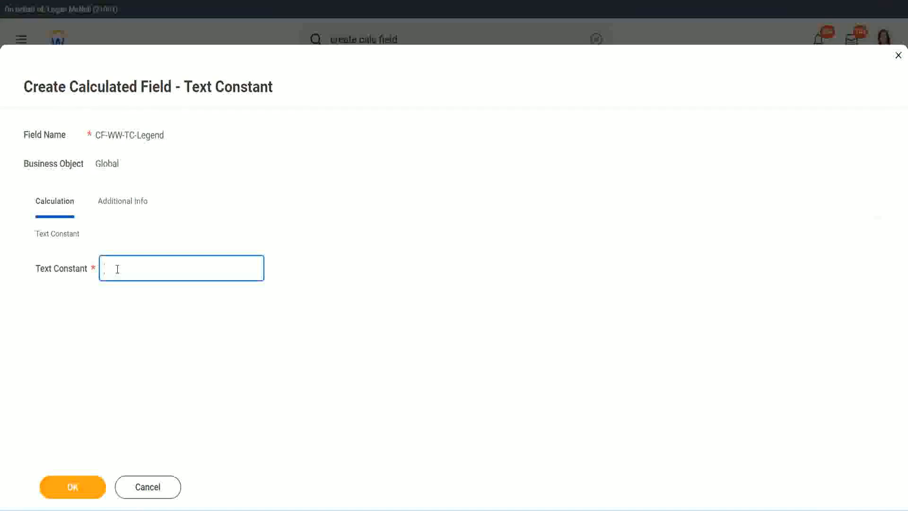
text(Legend)
click(76, 490)
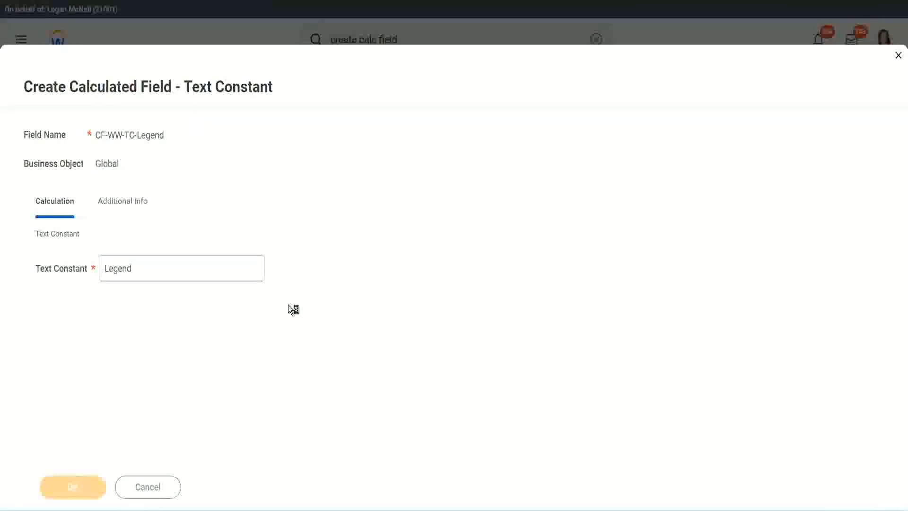
- Review the field type and the four condition and return value rows, then save the Evaluate Expression calculated field
scroll(480, 254, down, 3)
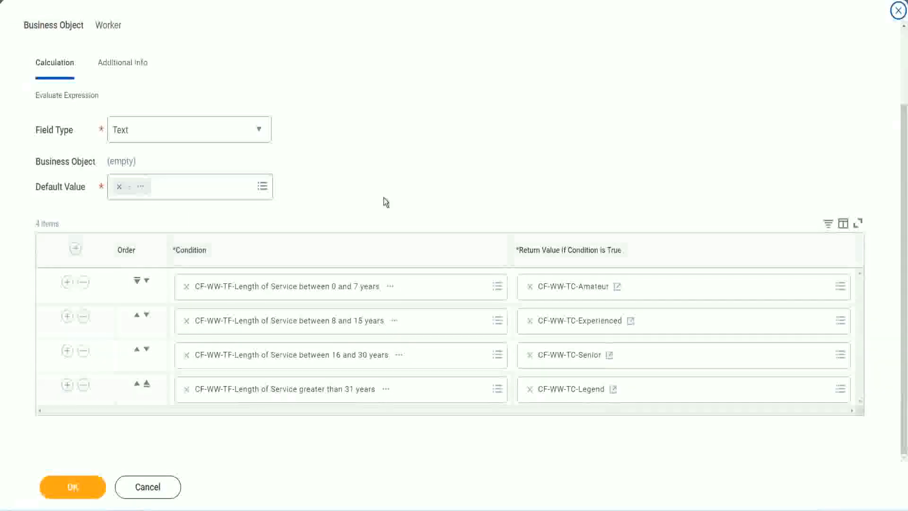
scroll(385, 192, up, 1)
scroll(384, 189, up, 1)
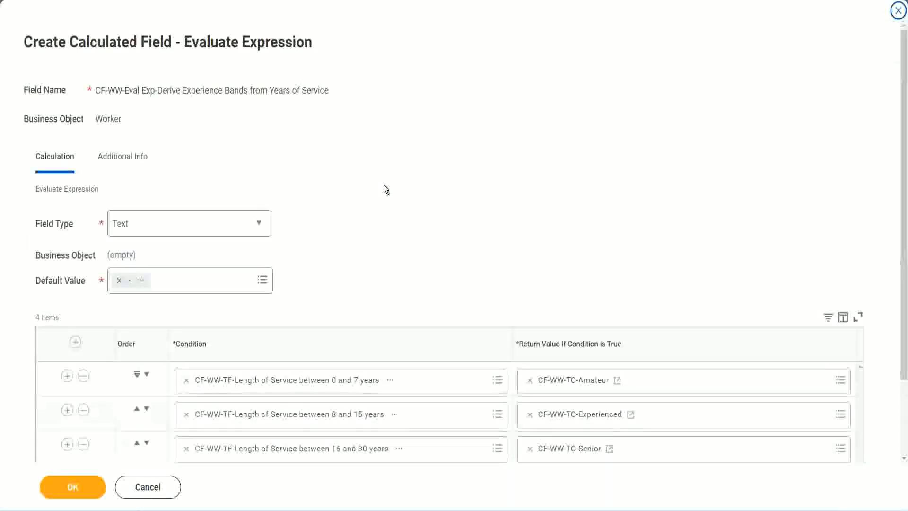
scroll(384, 189, down, 2)
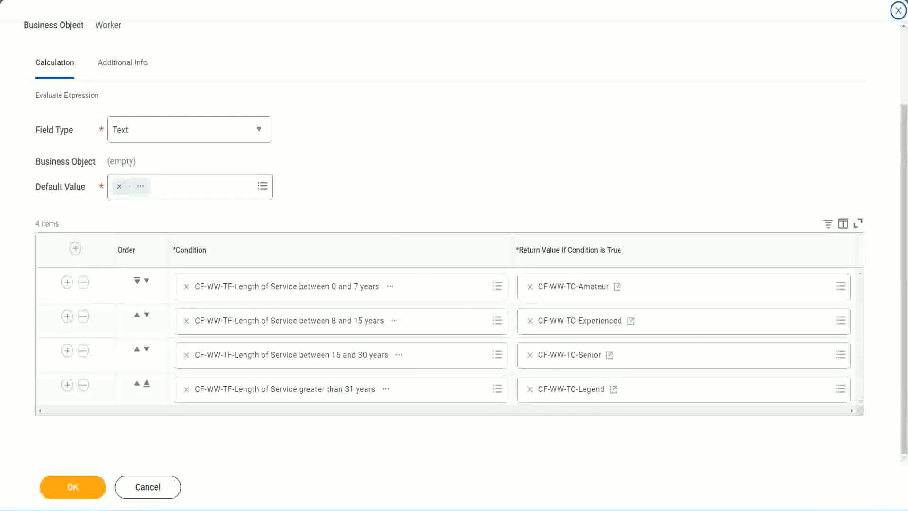
mouse_move(582, 132)
mouse_down()
mouse_move(578, 203)
mouse_move(589, 228)
mouse_up()
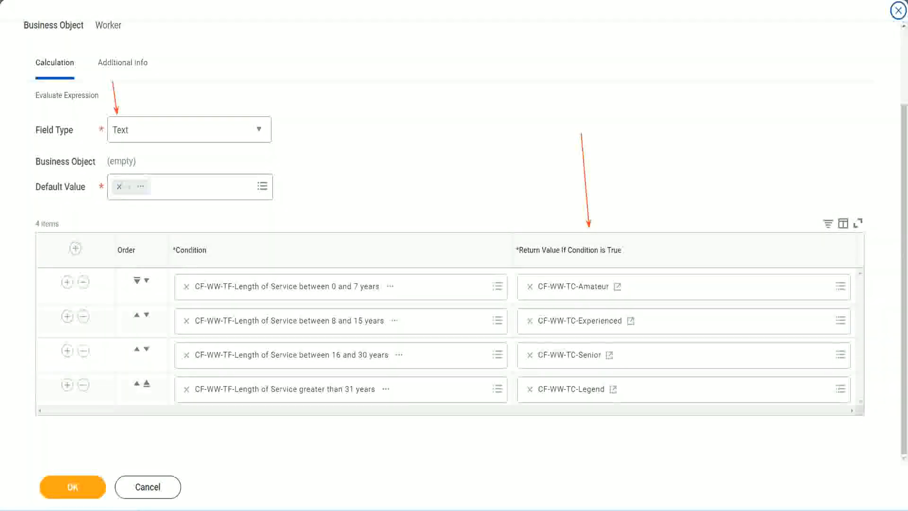
click(77, 487)
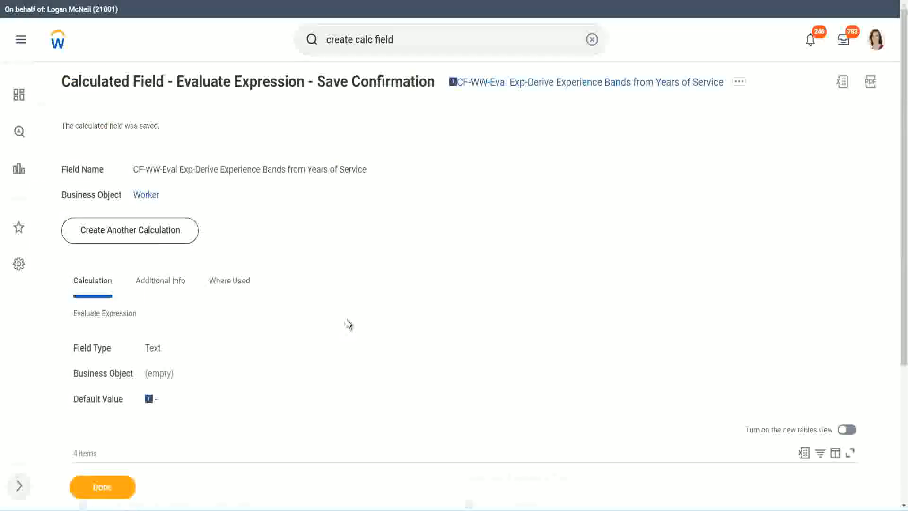
- Check the saved condition table and copy the name of the Evaluate Expression calculated field
scroll(347, 319, down, 4)
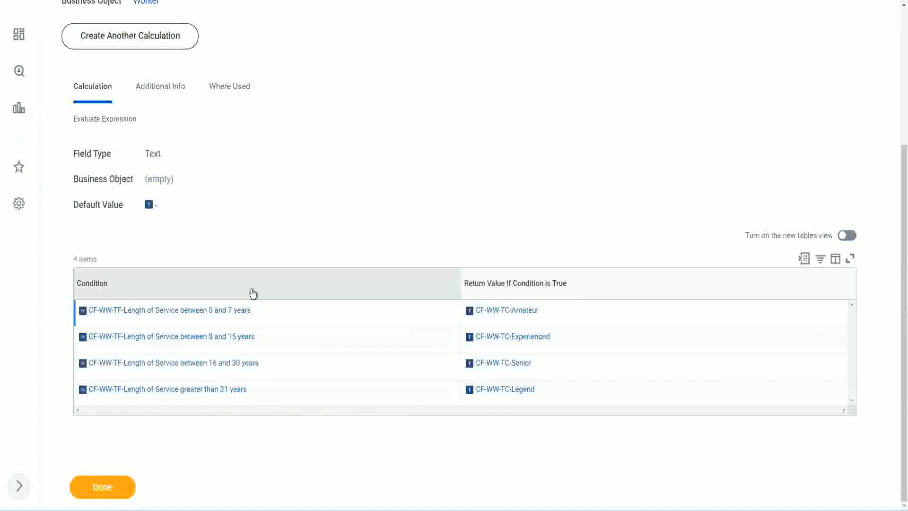
scroll(251, 292, up, 4)
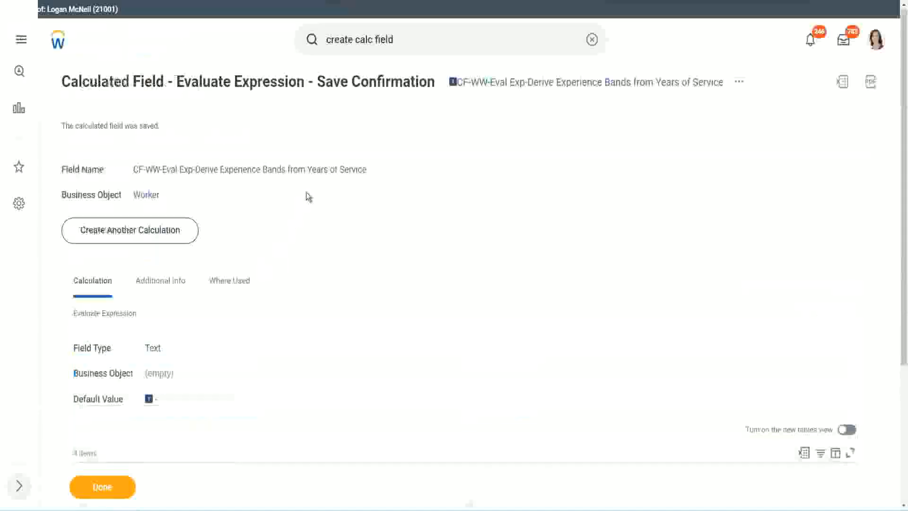
right_click(533, 89)
click(558, 146)
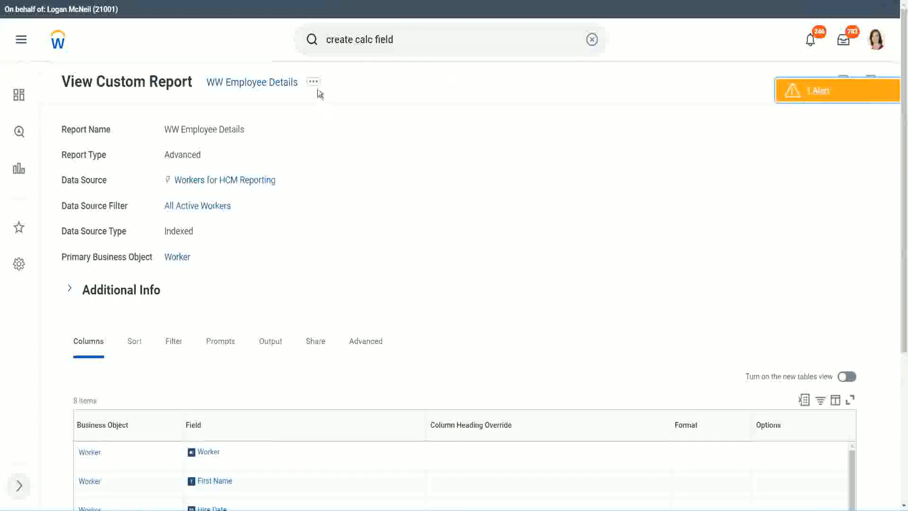
- Open the WW Employee Details custom report for editing and go to its column definitions
click(315, 87)
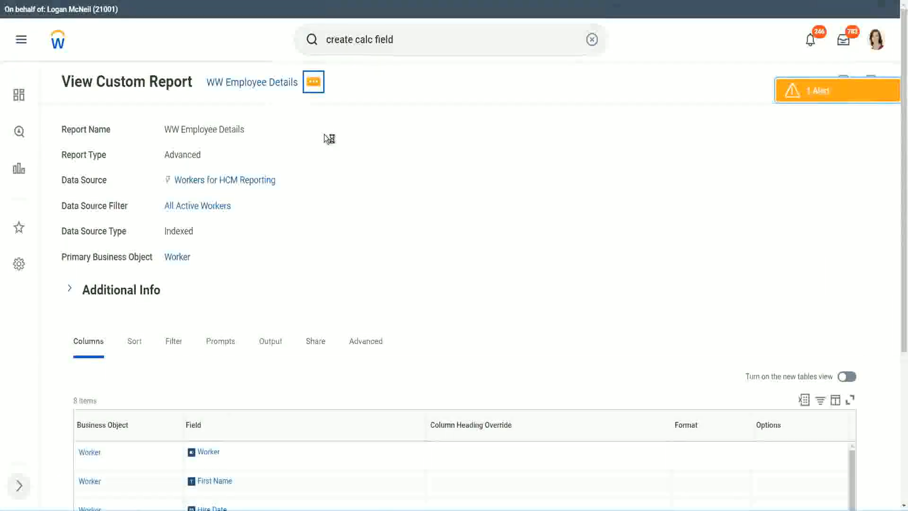
mouse_move(369, 136)
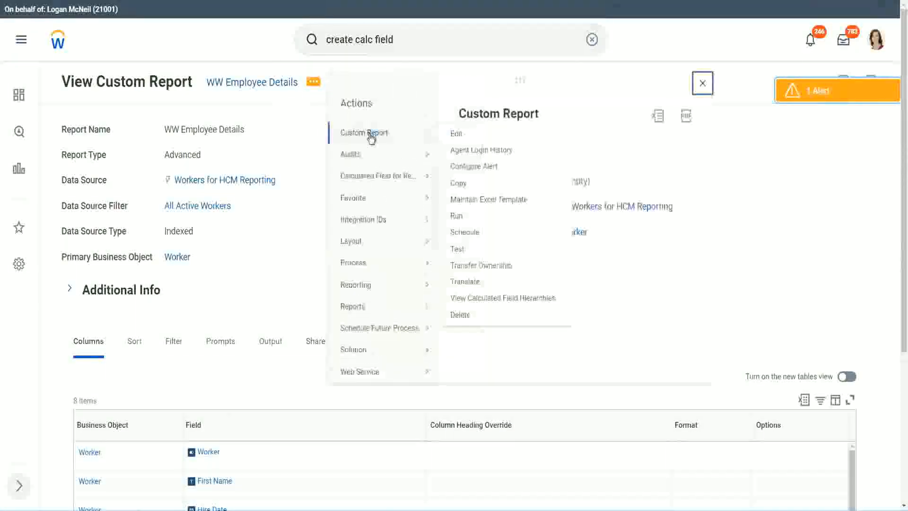
click(462, 137)
scroll(331, 203, down, 5)
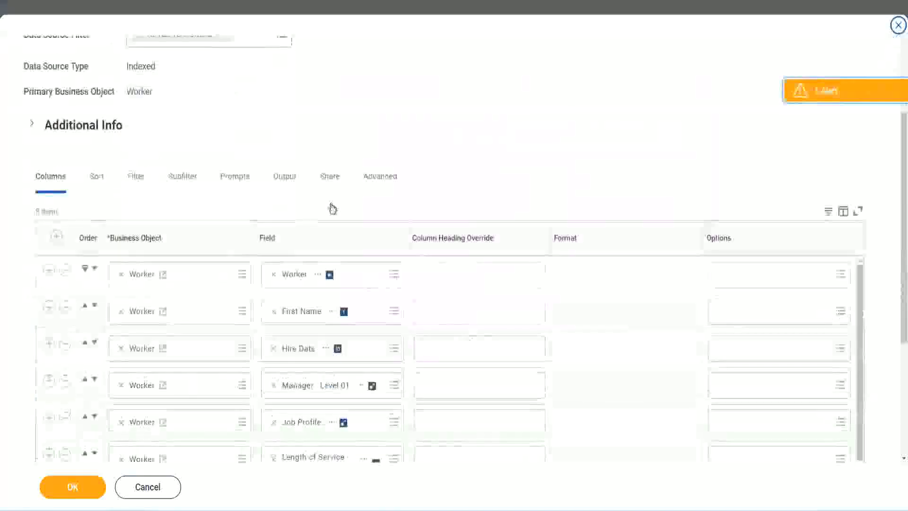
scroll(332, 209, down, 2)
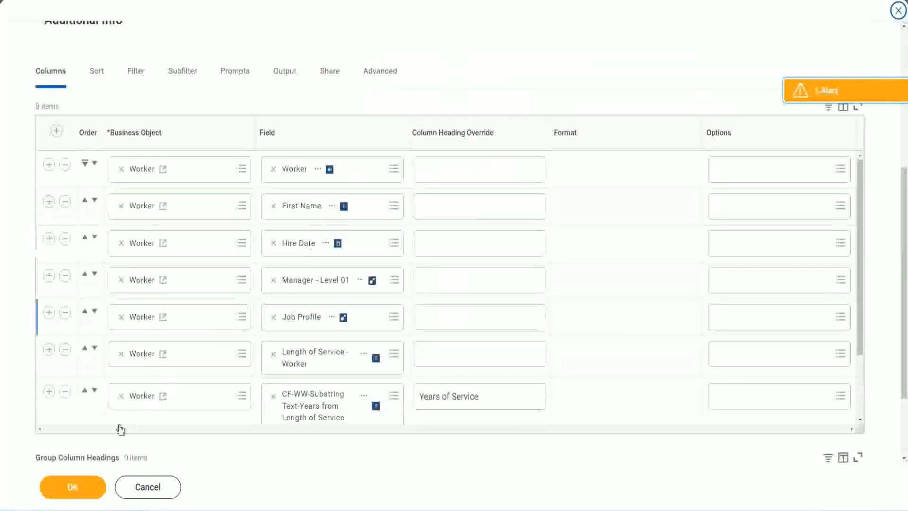
- Add a Worker column row to the report and set its field to CF-WW-Eval Exp-Derive Experience Bands from Years of Service
click(49, 392)
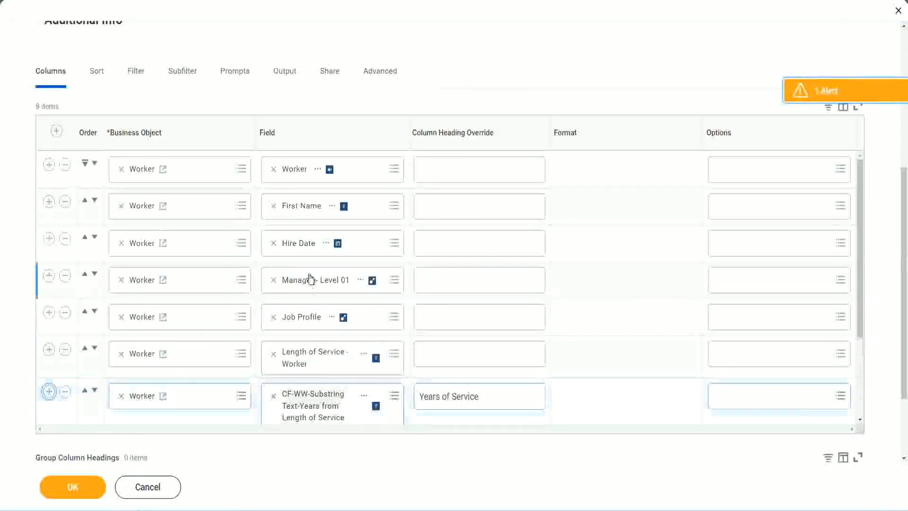
scroll(473, 312, down, 2)
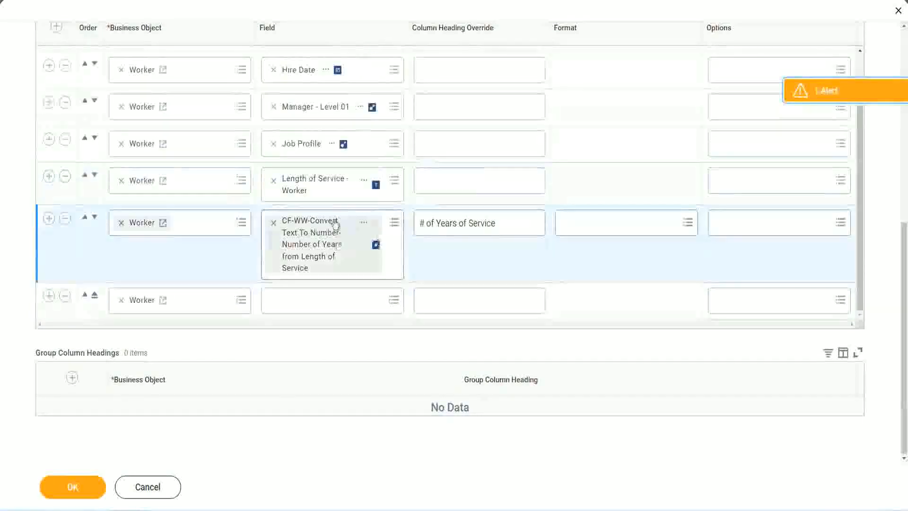
click(297, 299)
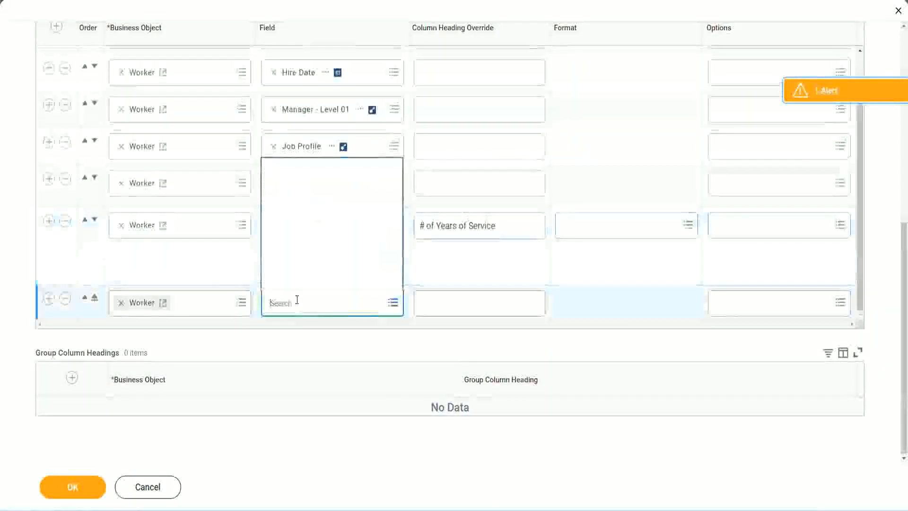
key(ctrl+v)
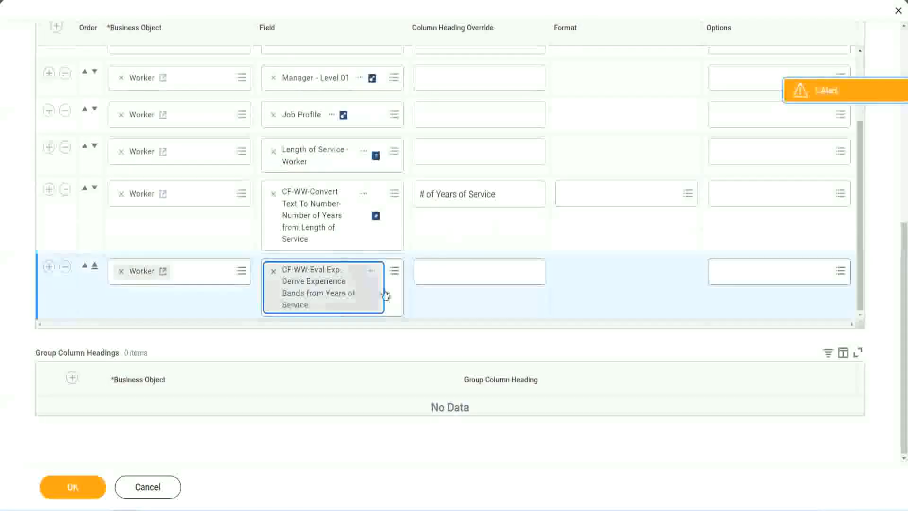
- Override the new column's heading with Experience Bands and save the report definition
click(463, 273)
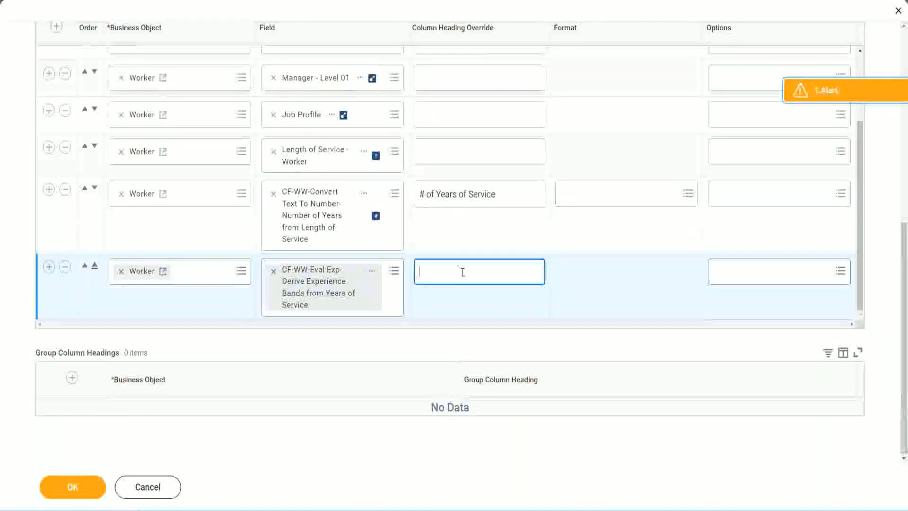
text(Expe)
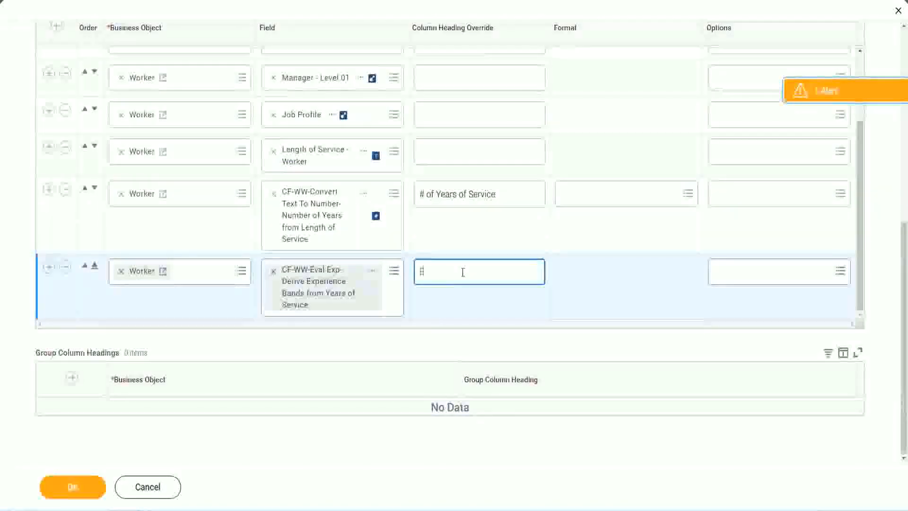
text(rience Bands)
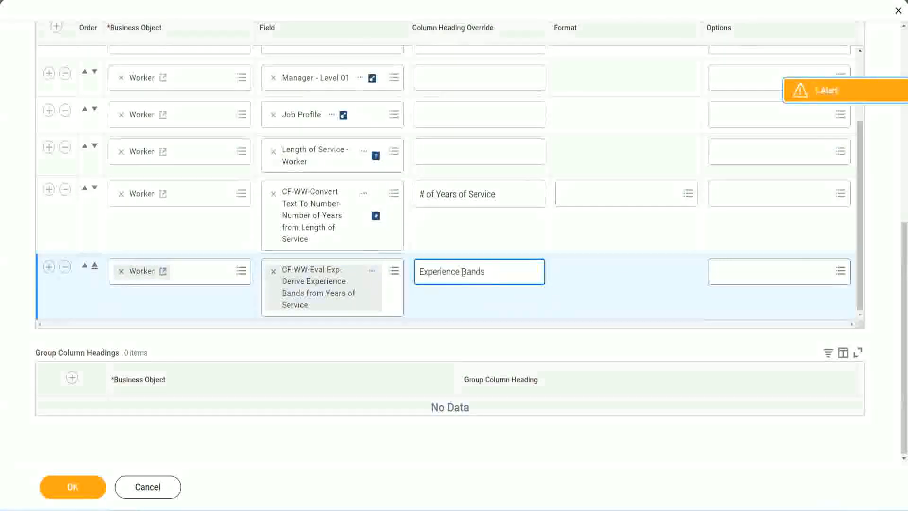
click(79, 488)
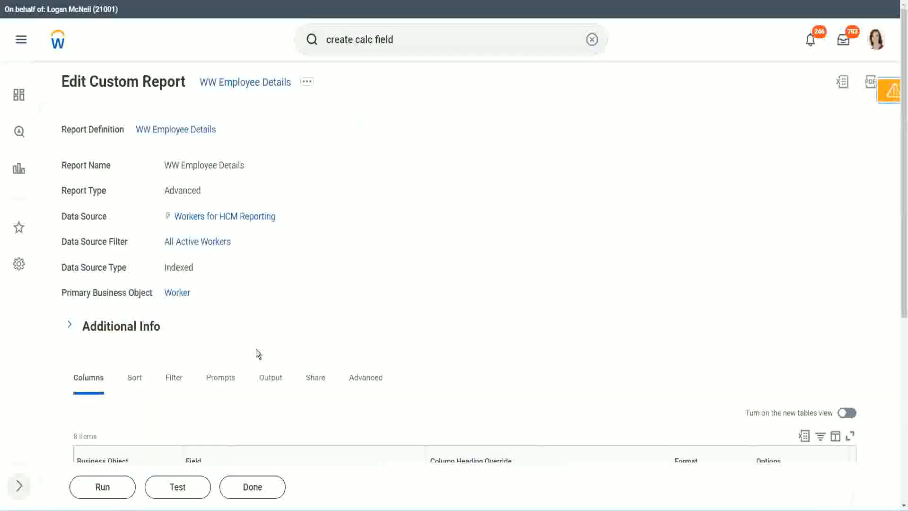
- Run the WW Employee Details report with the worker type, employee type and contingent worker type prompts left blank
scroll(284, 324, down, 5)
click(103, 486)
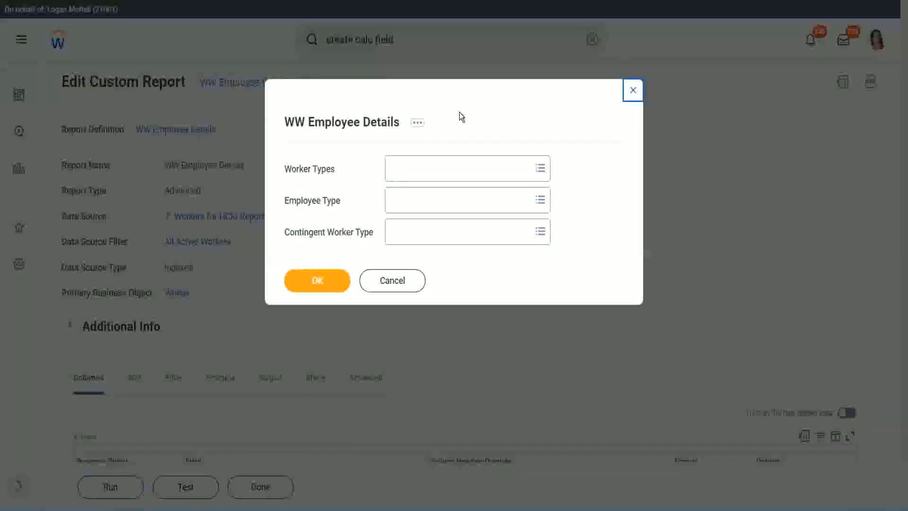
click(318, 280)
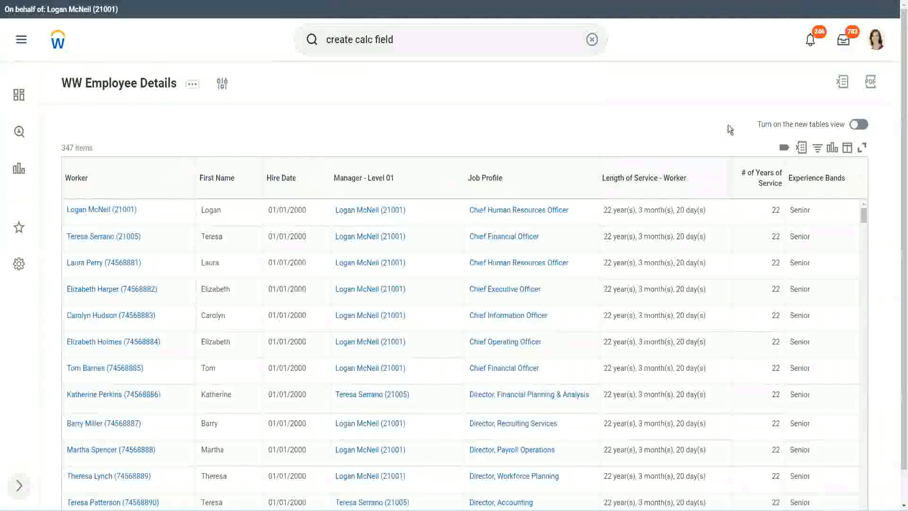
- Compare the first worker's years of service and experience band with the year ranges in the Notepad++ notes
scroll(728, 125, down, 1)
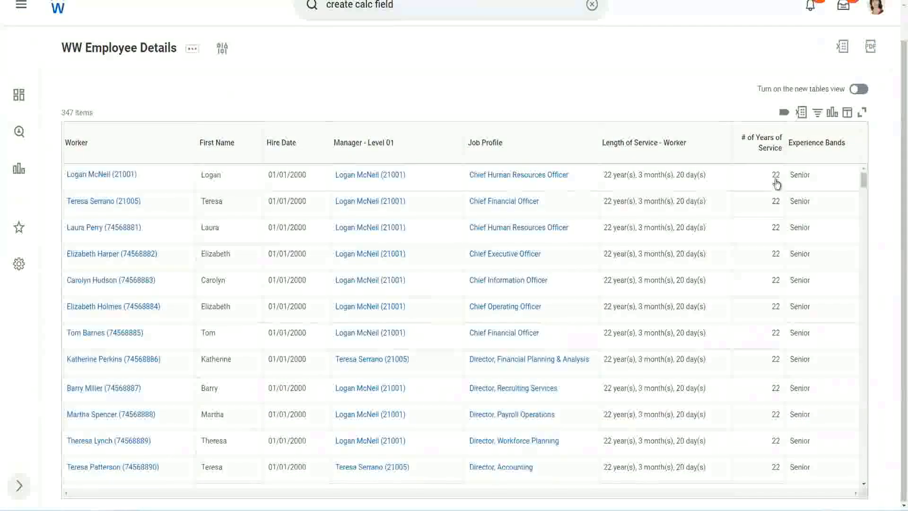
click(776, 178)
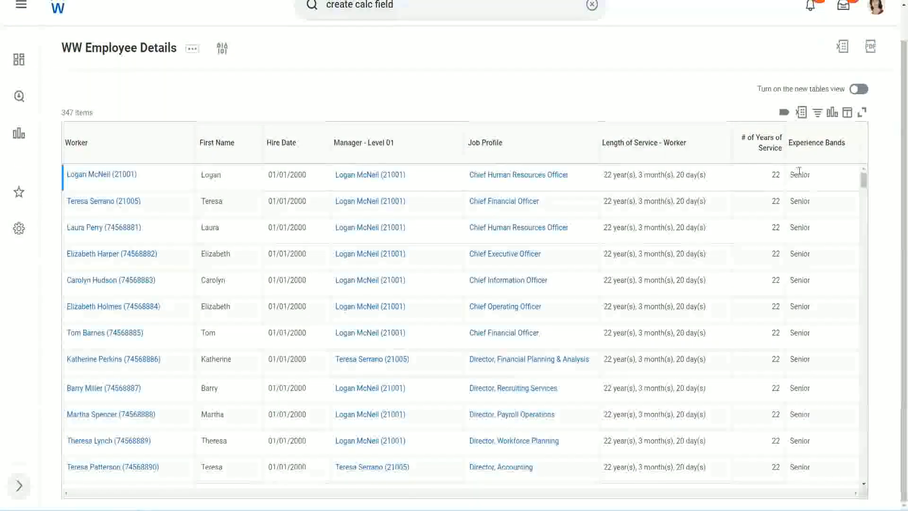
double_click(775, 175)
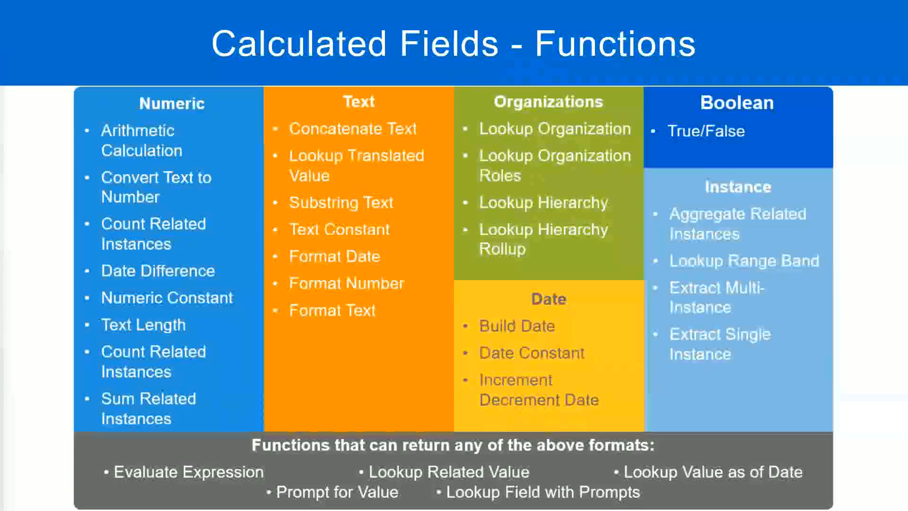
key(alt+Tab)
click(231, 166)
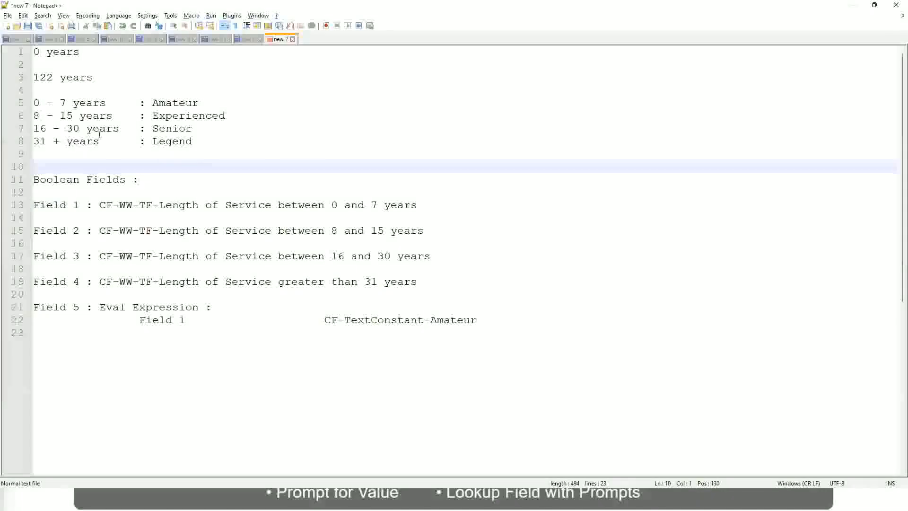
click(154, 129)
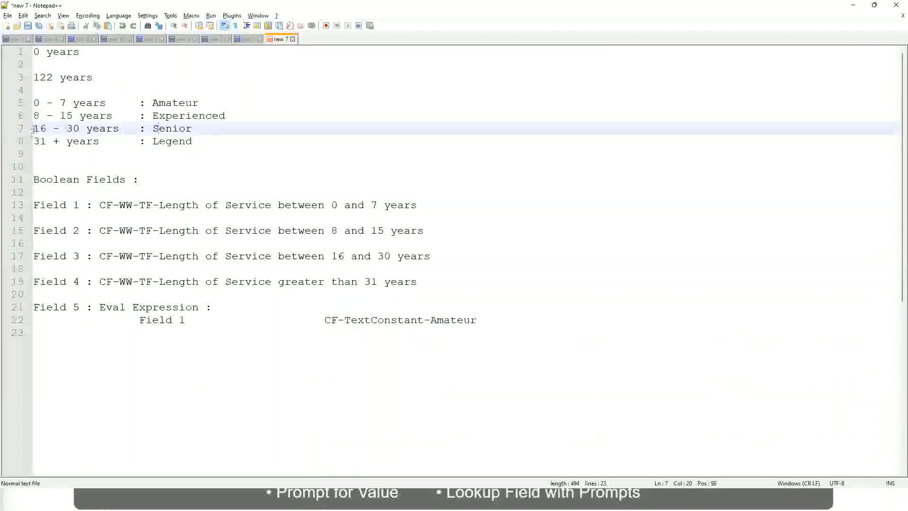
drag(32, 129, 88, 129)
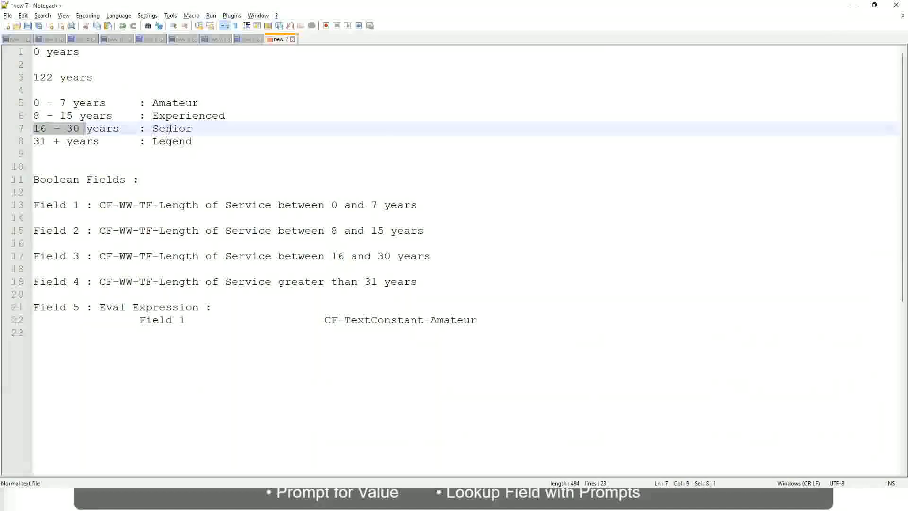
double_click(169, 129)
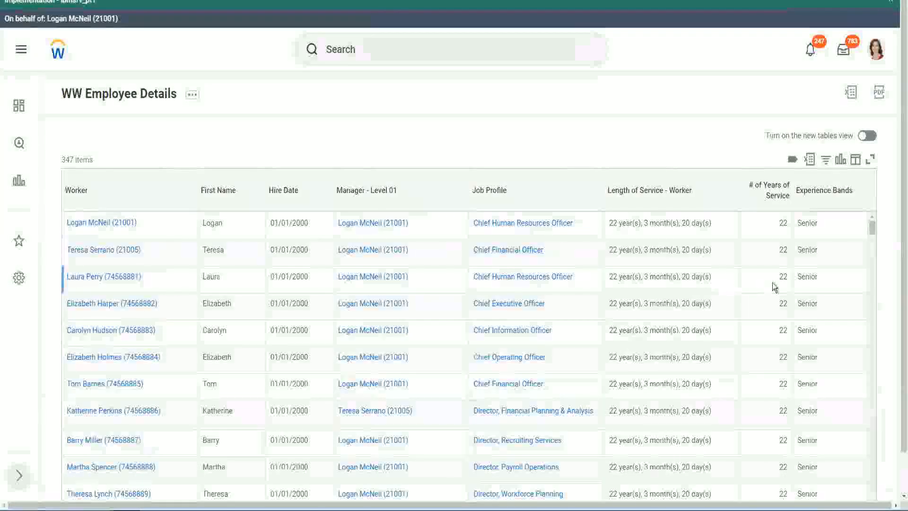
- Return to the report results in Workday and check years of service against Experience Bands for more workers
scroll(780, 284, down, 3)
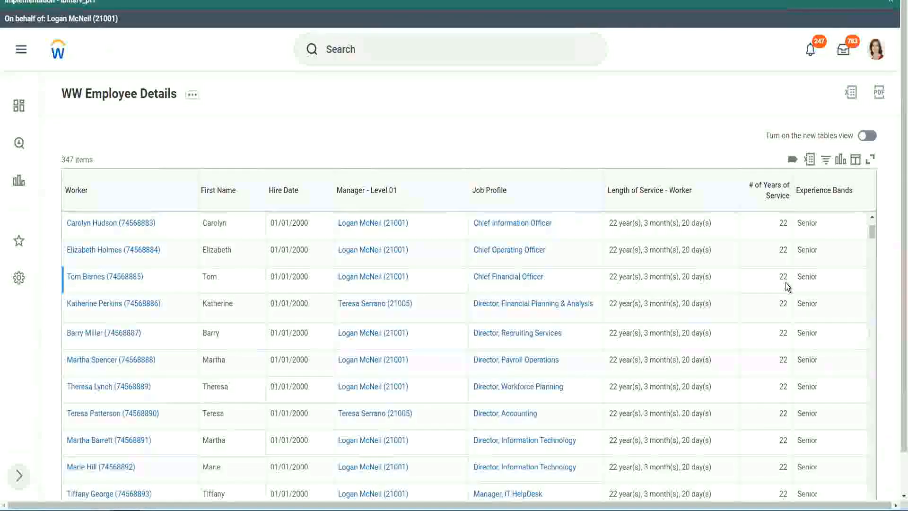
scroll(785, 289, down, 8)
scroll(793, 315, down, 6)
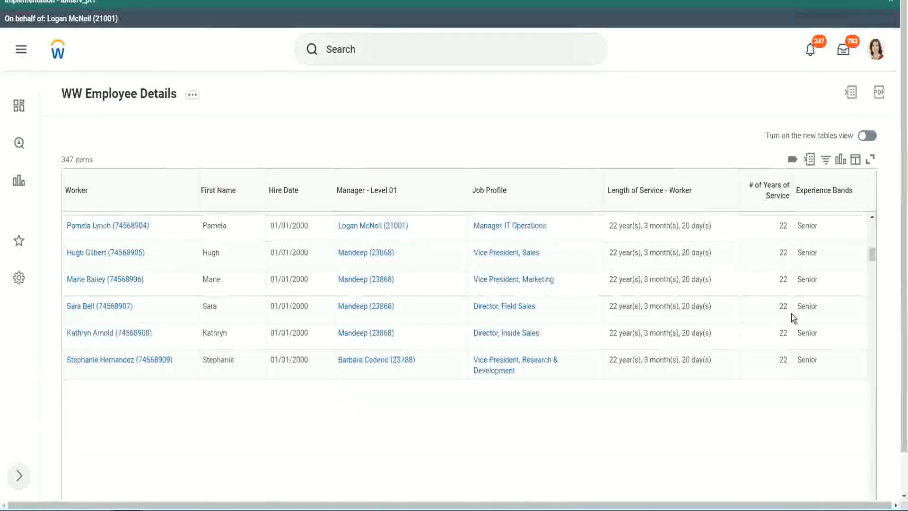
scroll(807, 327, down, 2)
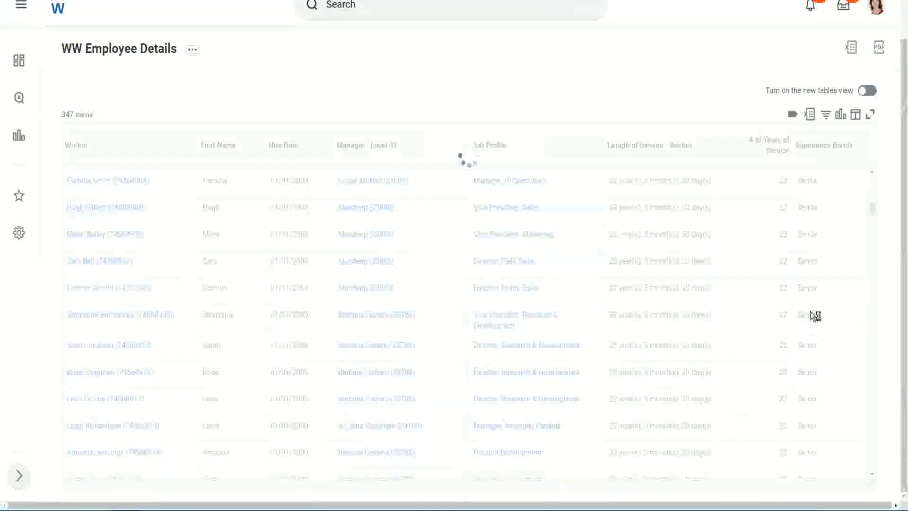
scroll(841, 267, down, 5)
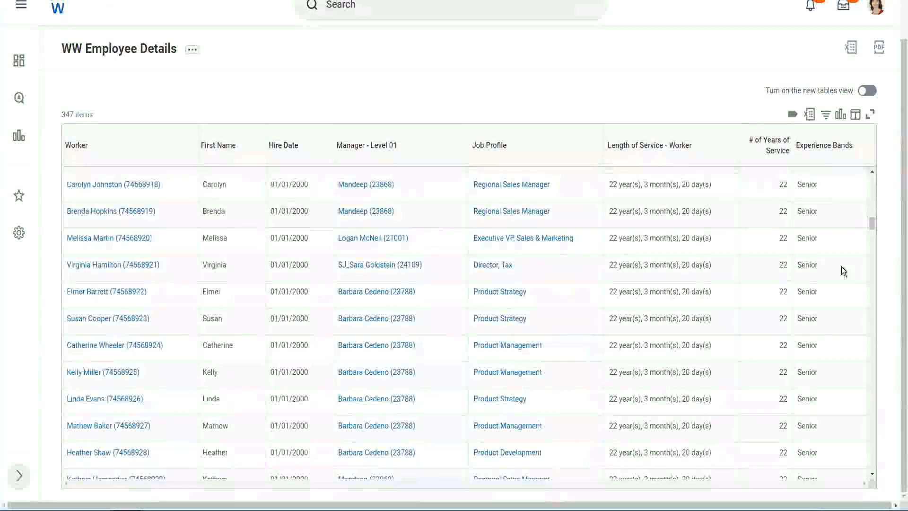
scroll(841, 266, down, 7)
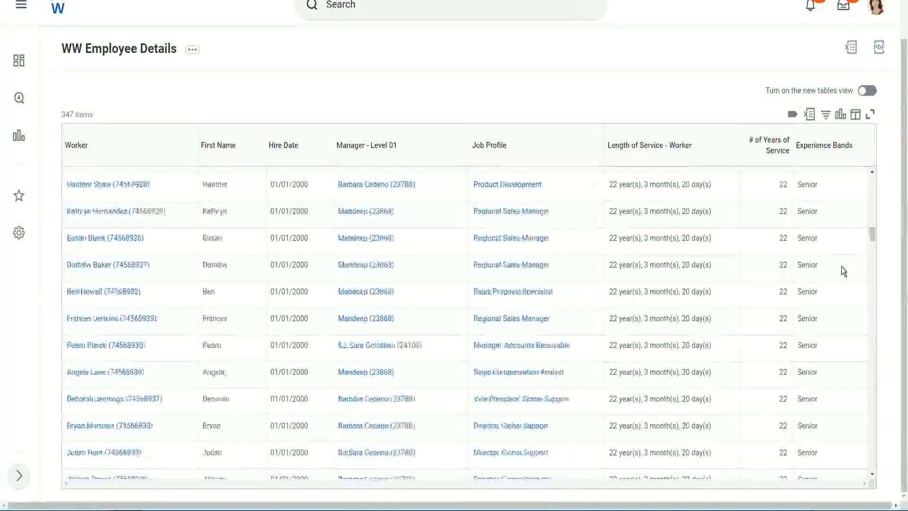
- Filter the report's Experience Bands column to values containing Amateur
click(830, 155)
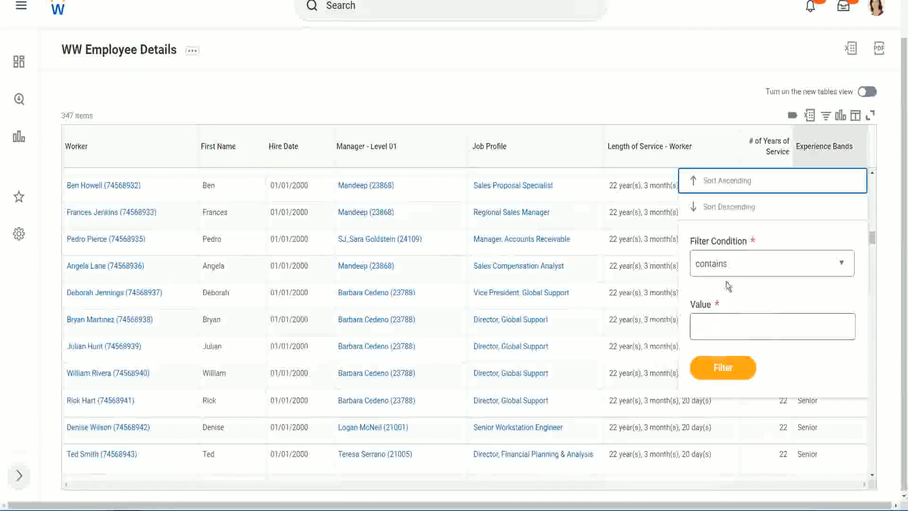
click(719, 317)
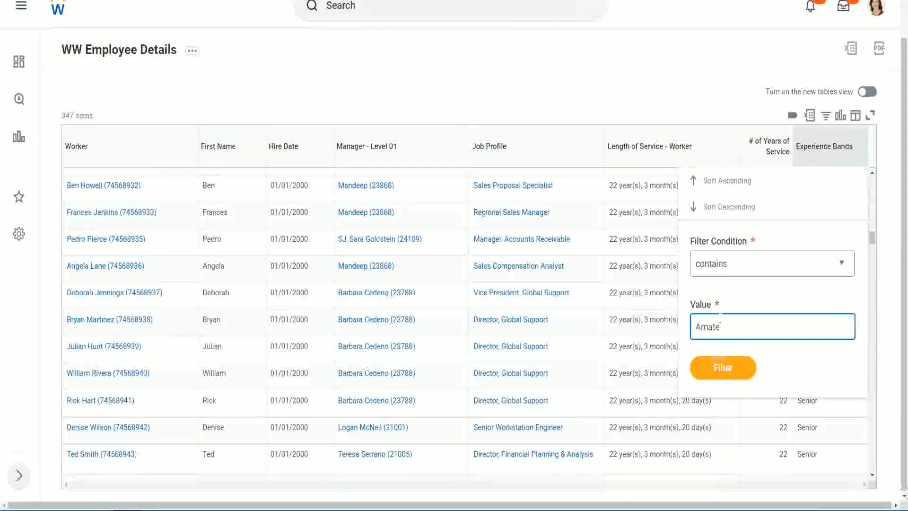
text(Amateur)
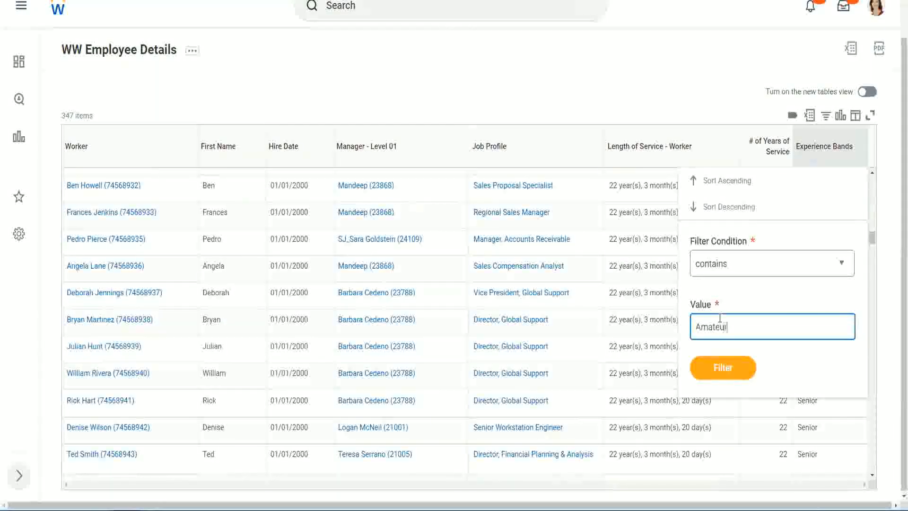
click(716, 374)
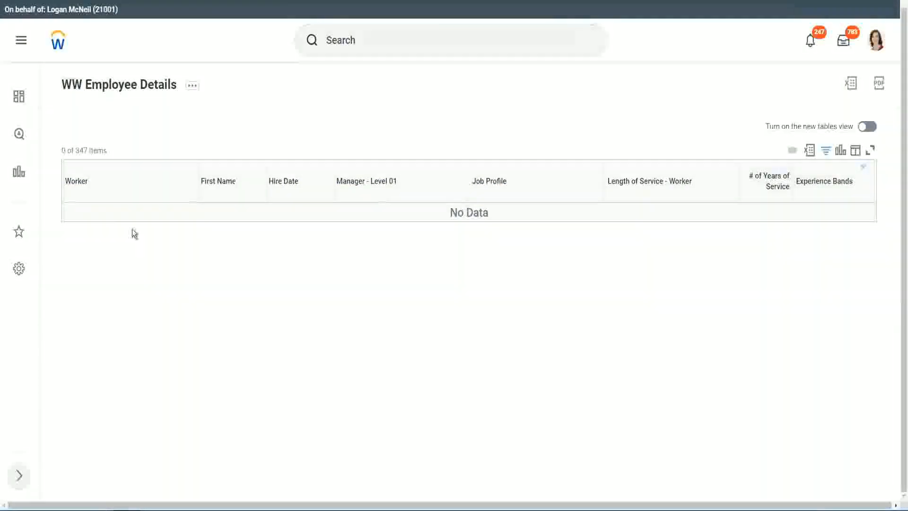
- Change the Experience Bands filter value to Legend and examine the years of service of the filtered workers
click(823, 182)
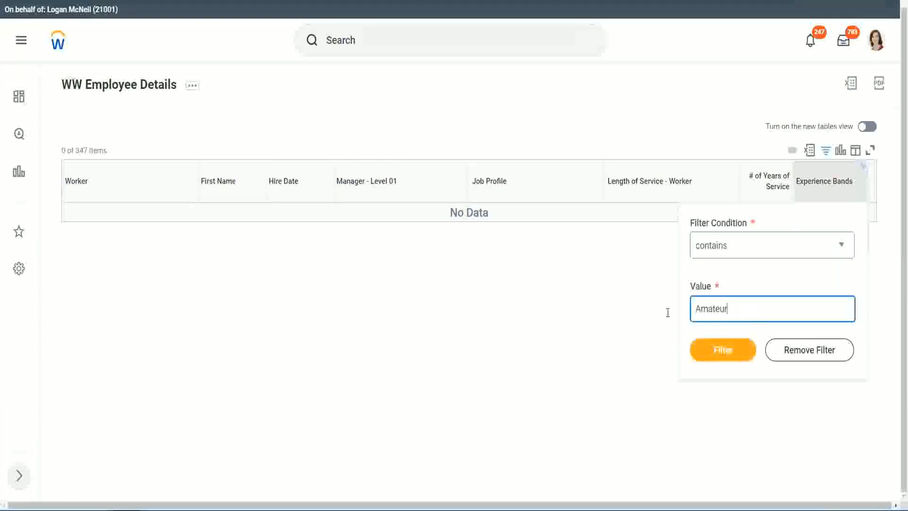
key(ctrl+a)
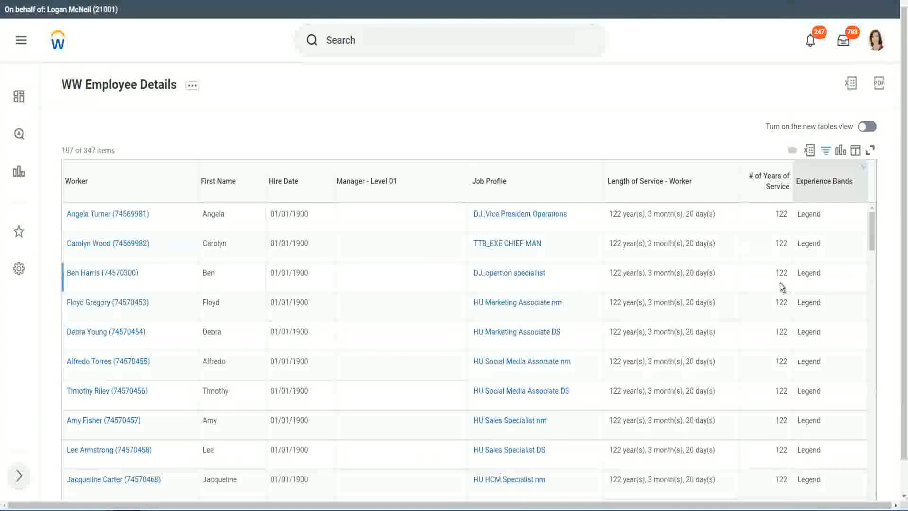
scroll(780, 283, down, 10)
scroll(779, 283, down, 5)
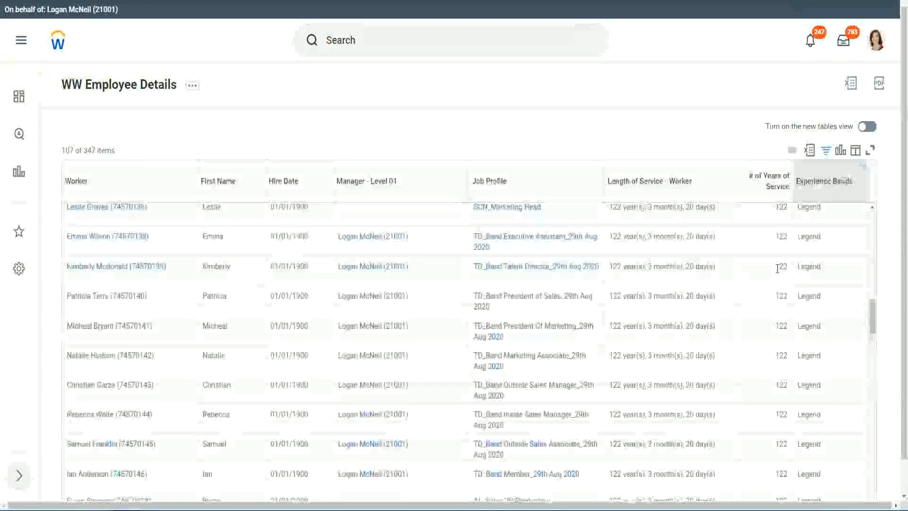
scroll(777, 265, down, 10)
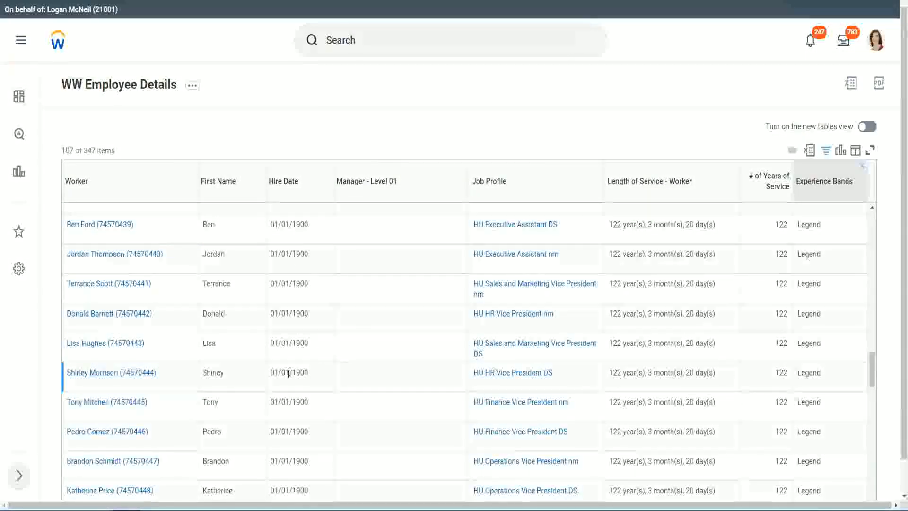
- Check hire dates and years of service against the Legend band through the end of the filtered list
double_click(298, 372)
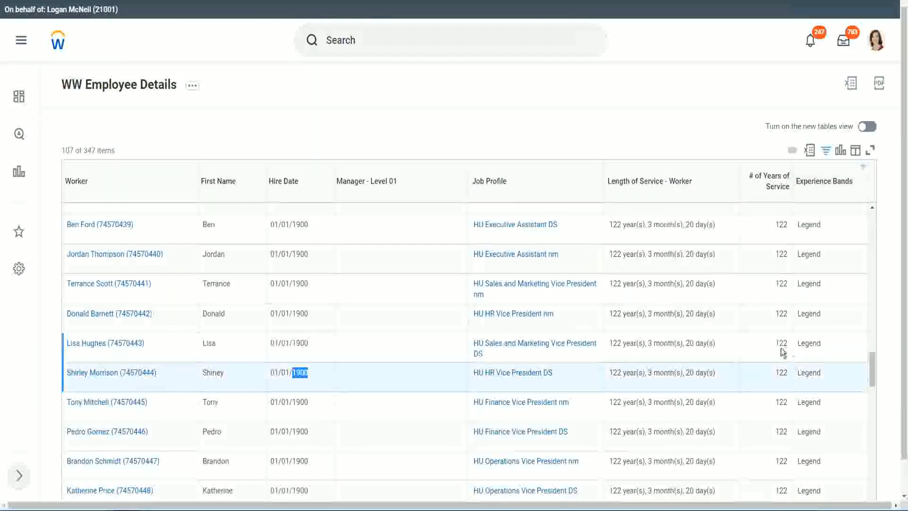
scroll(772, 355, down, 1)
scroll(772, 356, down, 3)
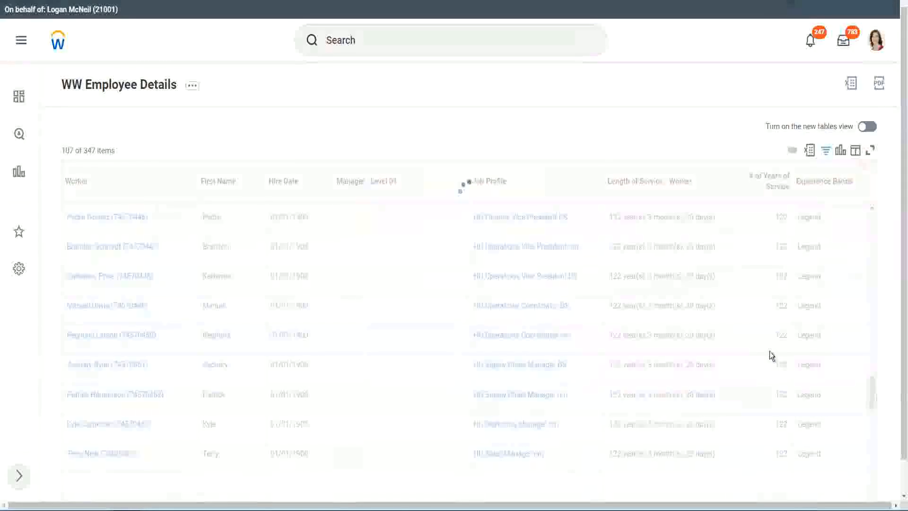
scroll(770, 351, down, 3)
scroll(770, 351, down, 10)
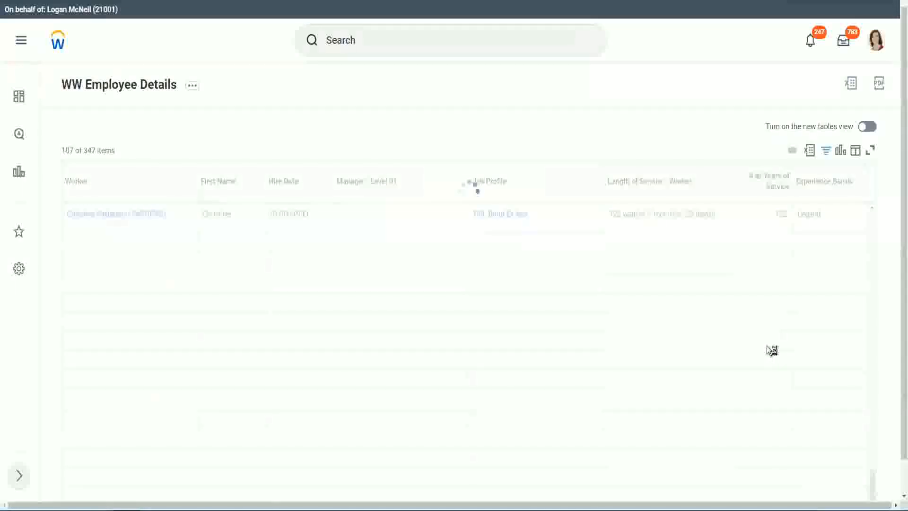
scroll(757, 311, down, 5)
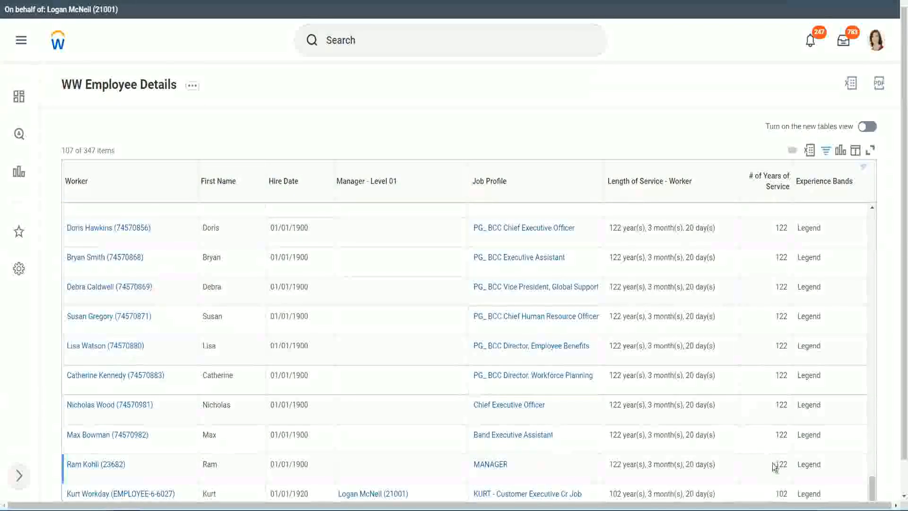
double_click(778, 493)
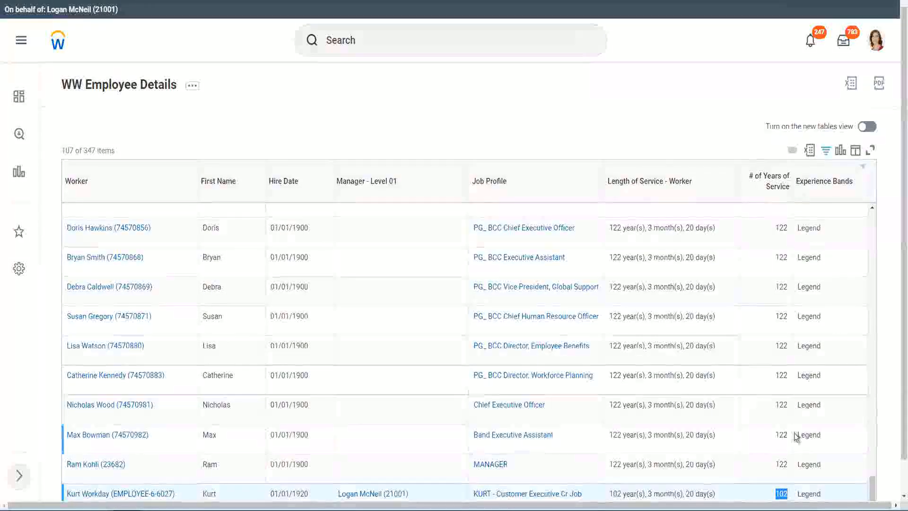
drag(782, 405, 789, 405)
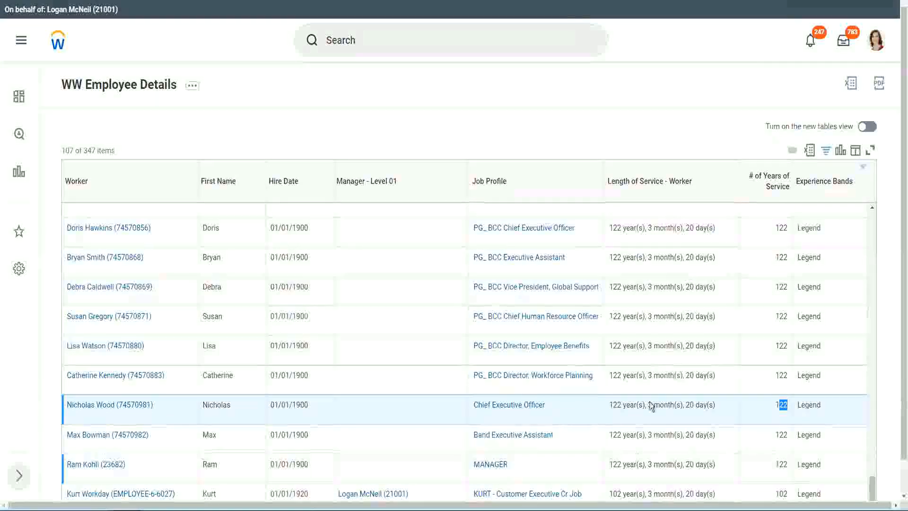
click(763, 377)
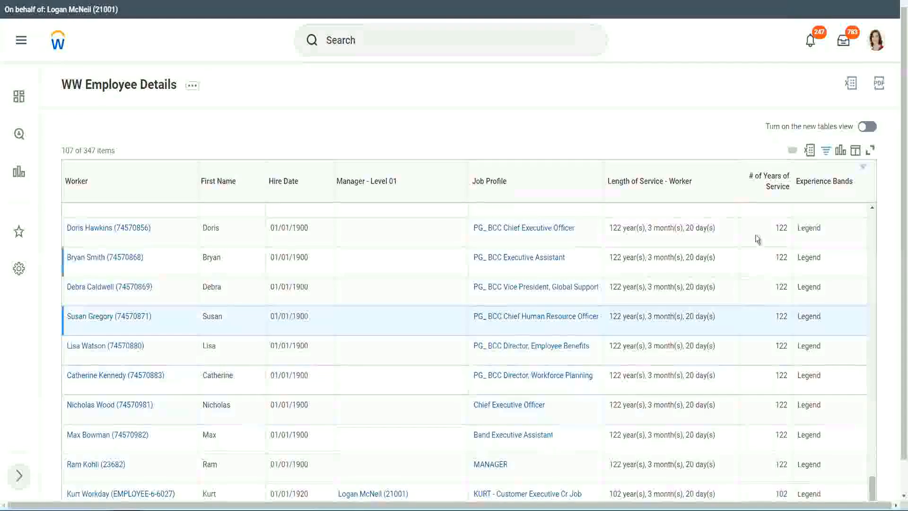
- Change the Experience Bands filter value to Experienced and apply it
click(830, 186)
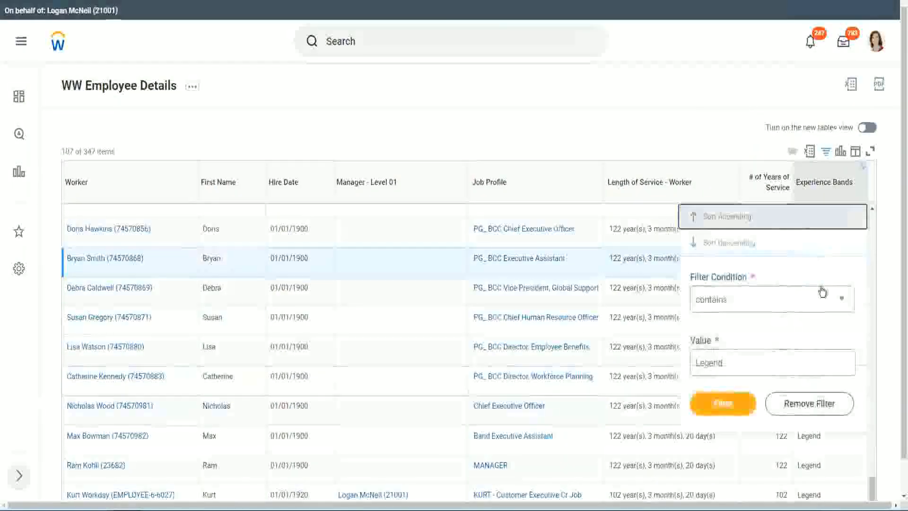
click(744, 362)
double_click(717, 350)
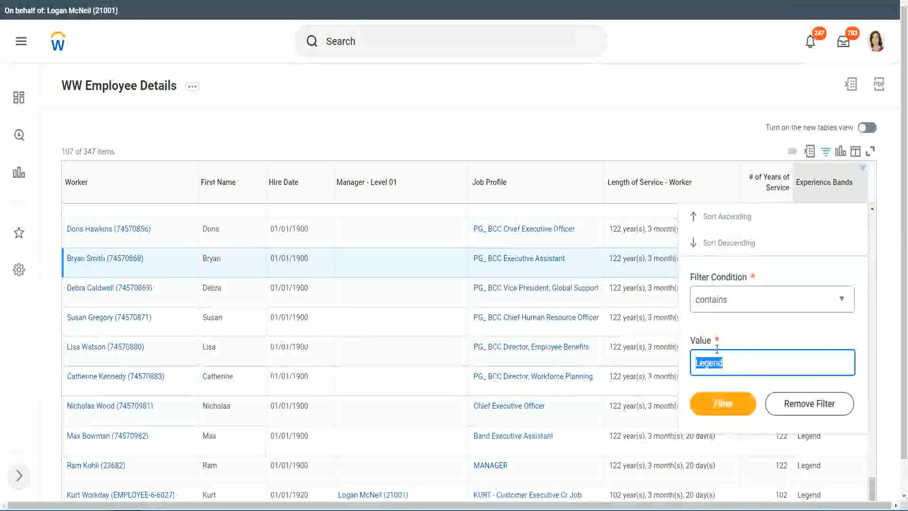
text(Ex)
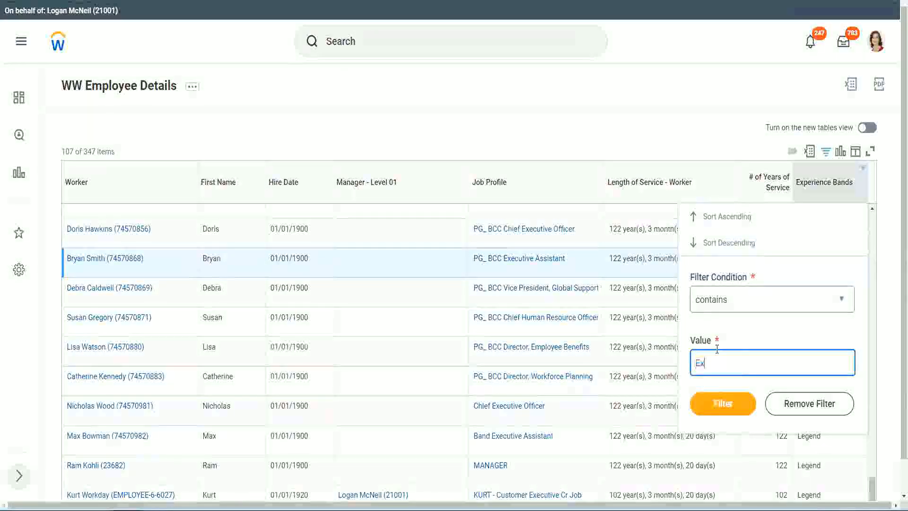
text(per)
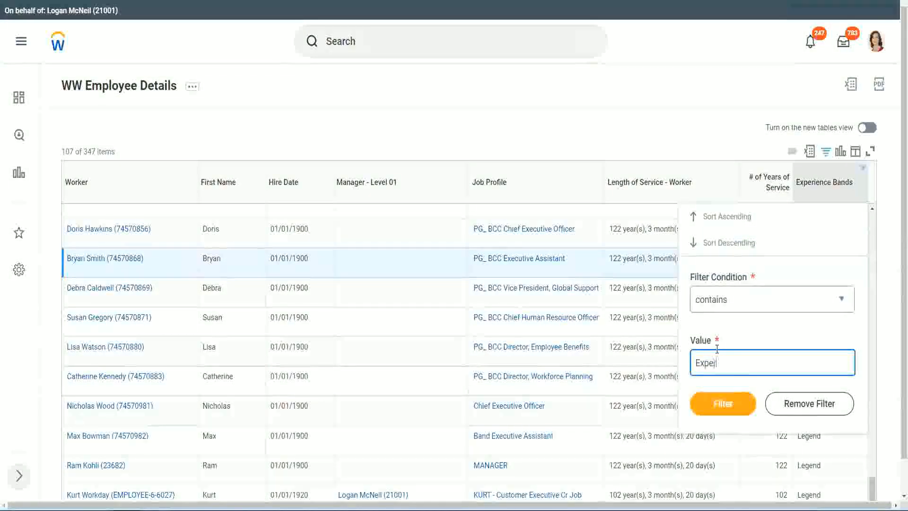
text(ienced)
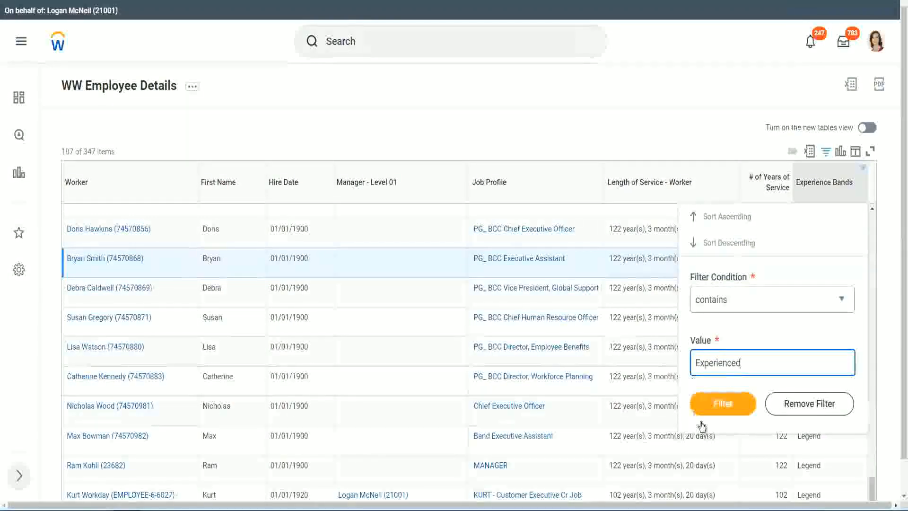
click(728, 403)
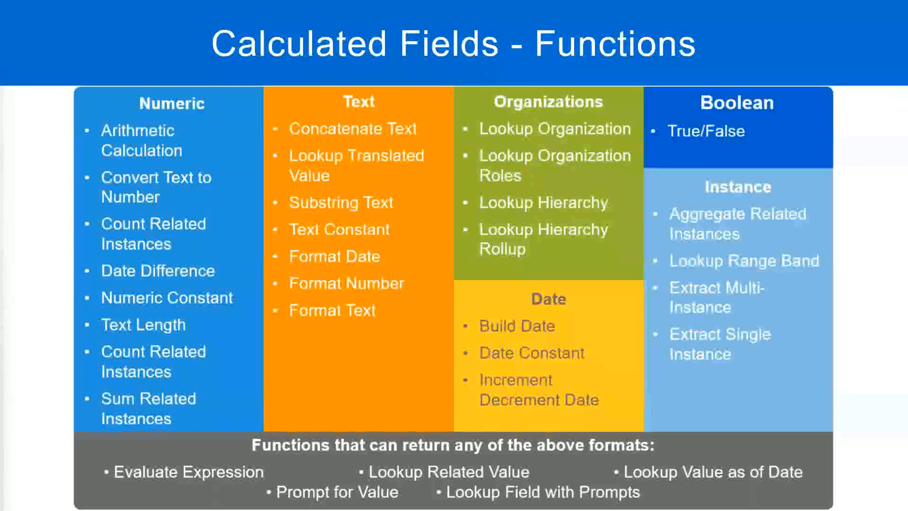
- Switch to the Notepad++ notes and review the 8 - 15 years range defined for the Experienced band
key(alt+Tab)
click(83, 117)
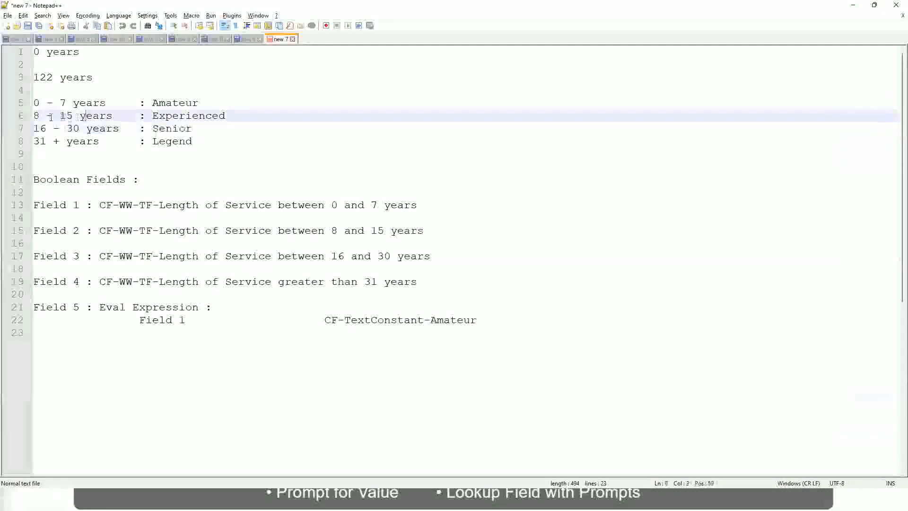
click(105, 116)
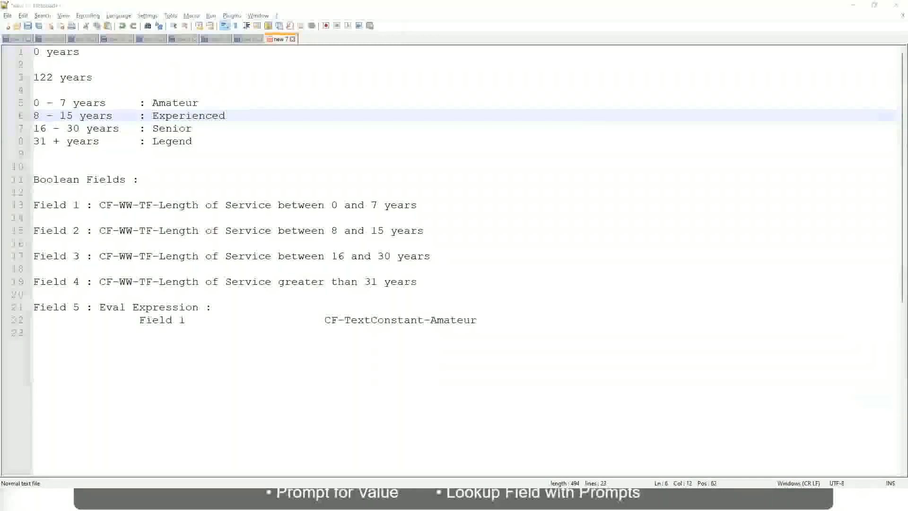
- Return to the WW Employee Details report in Workday and check the filtered workers' years of service against the Experienced band
key(alt+Tab)
scroll(785, 350, down, 3)
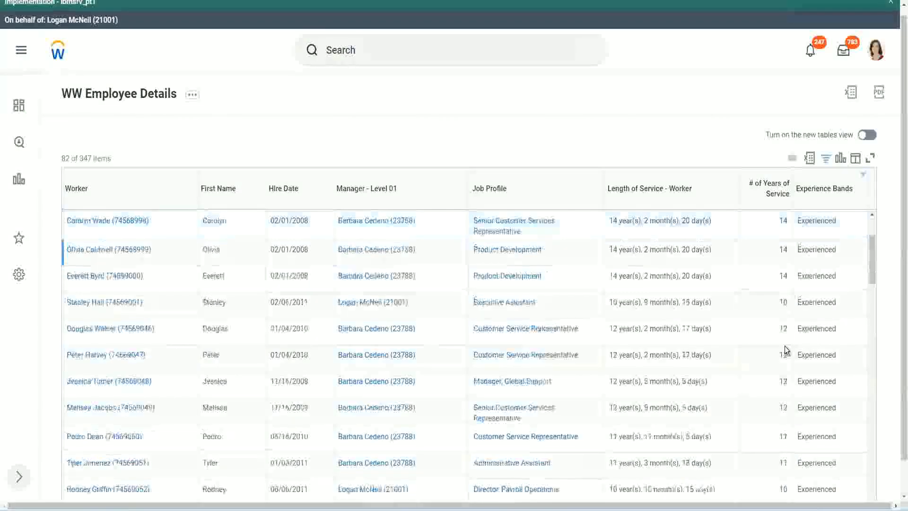
double_click(781, 249)
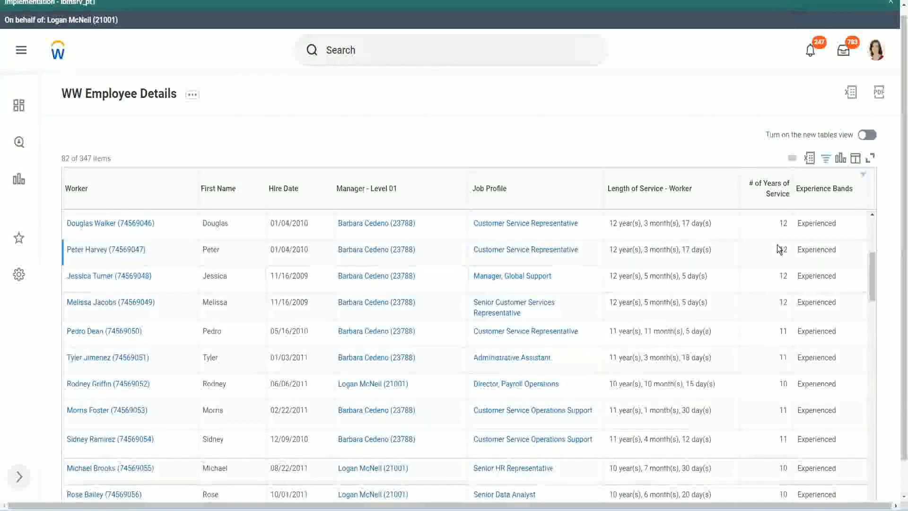
double_click(809, 250)
scroll(777, 369, down, 3)
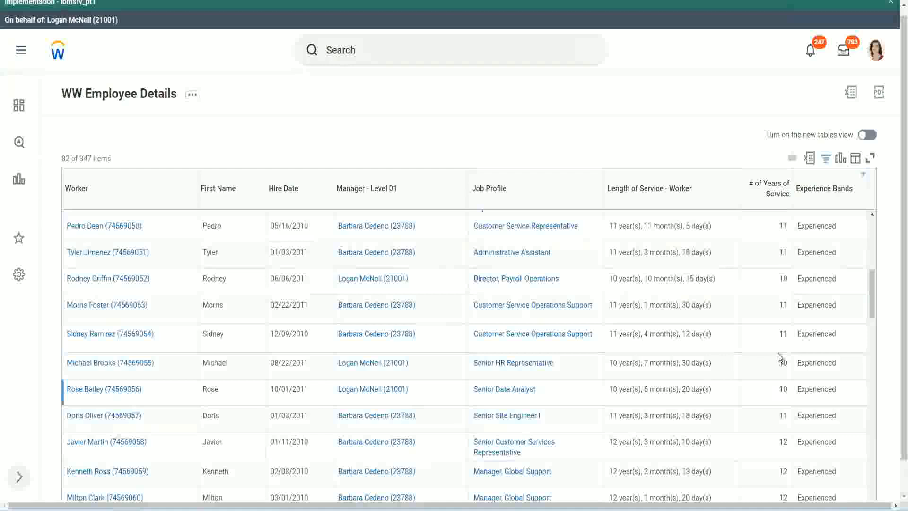
click(783, 334)
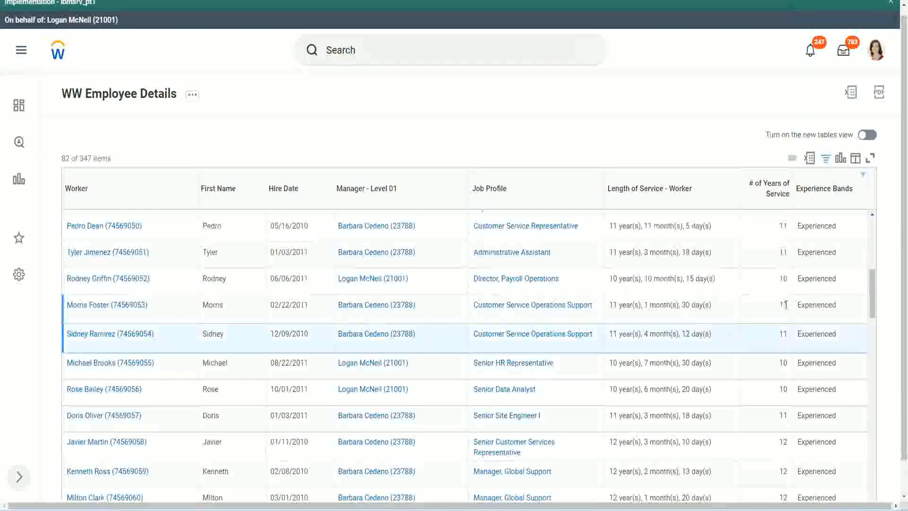
click(802, 305)
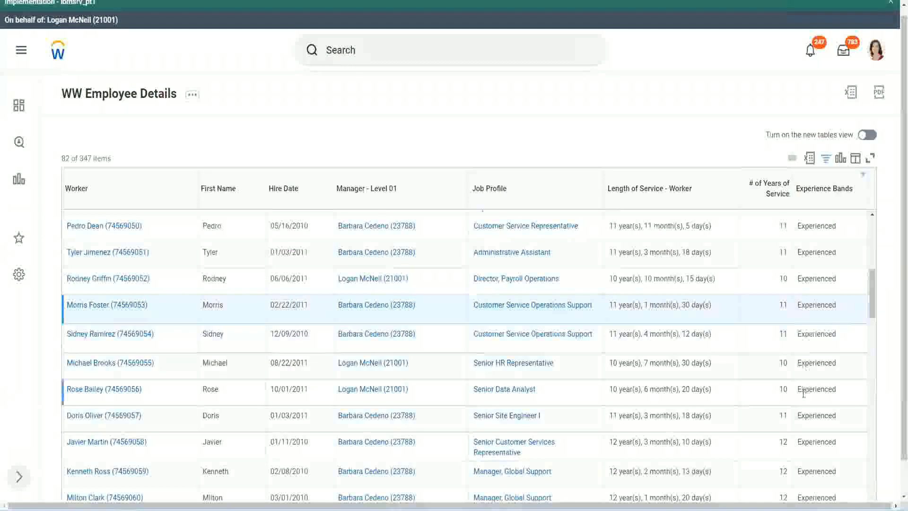
scroll(804, 393, down, 10)
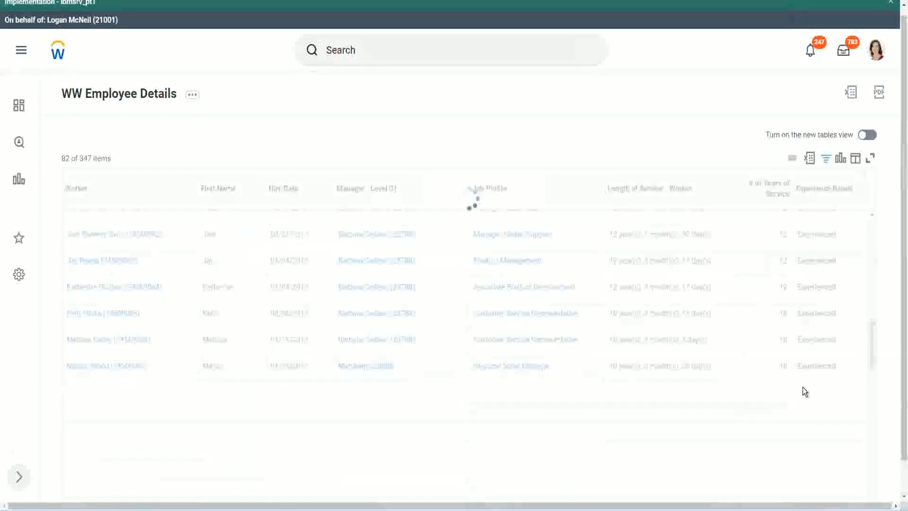